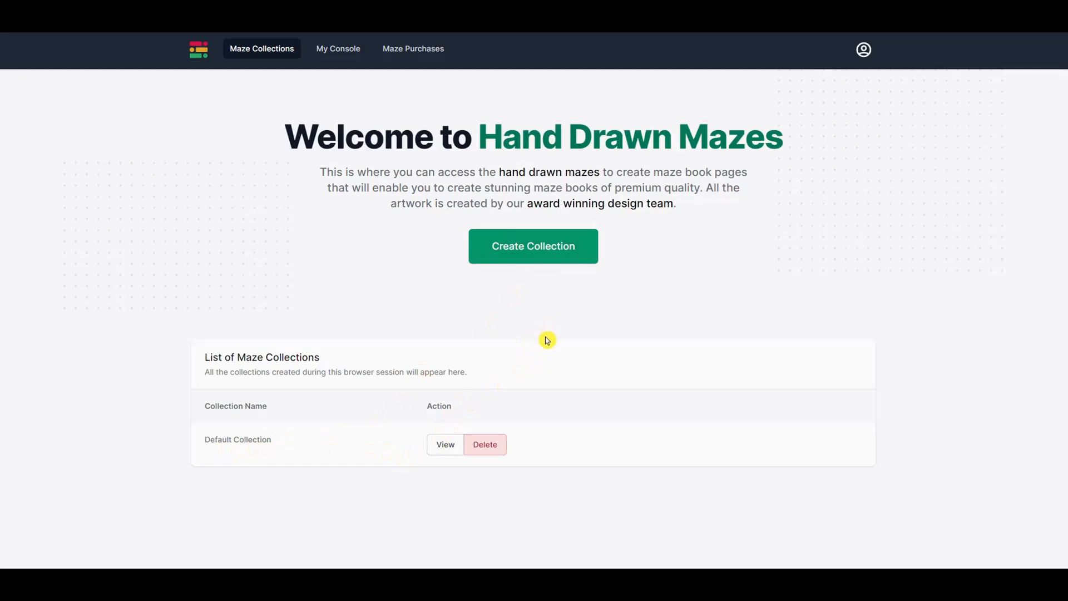
- Create a new maze collection named 'Dolphin Coloring Book'
left_click(532, 251)
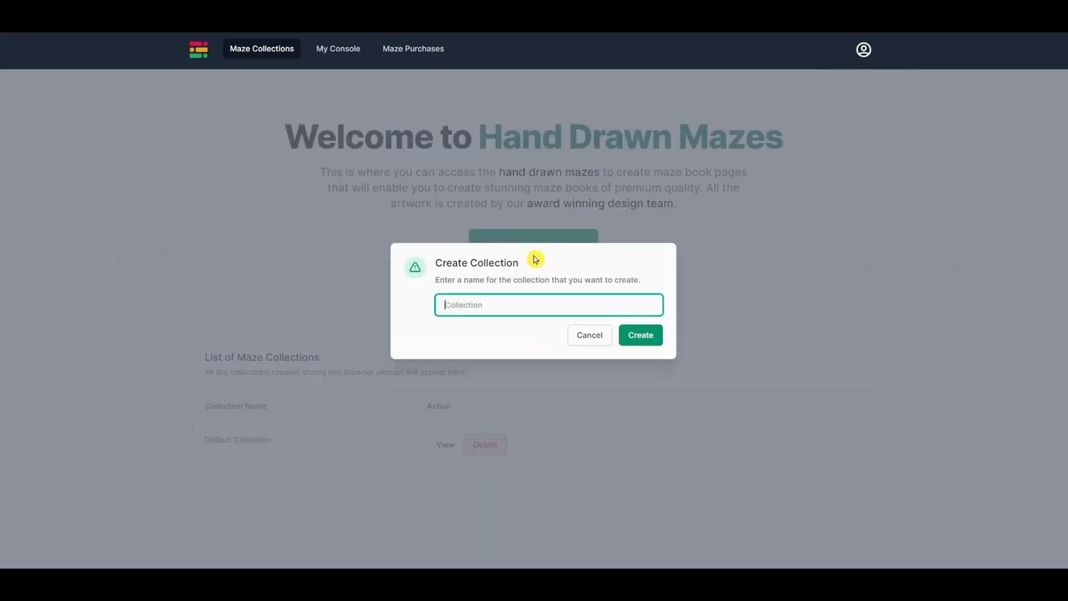
left_click(476, 299)
type("D")
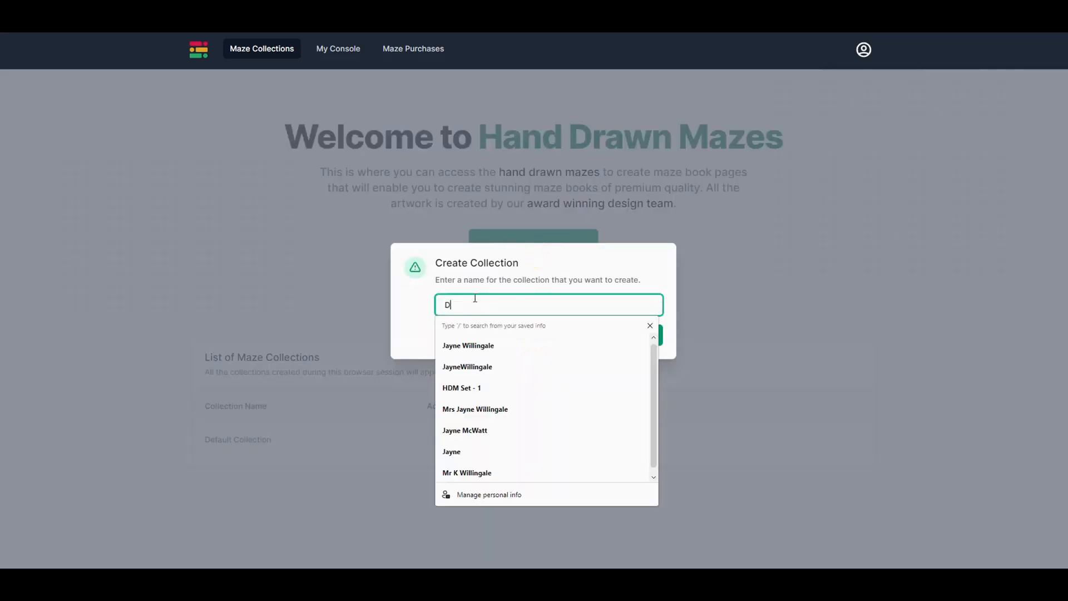
type("olphin Coloring Book")
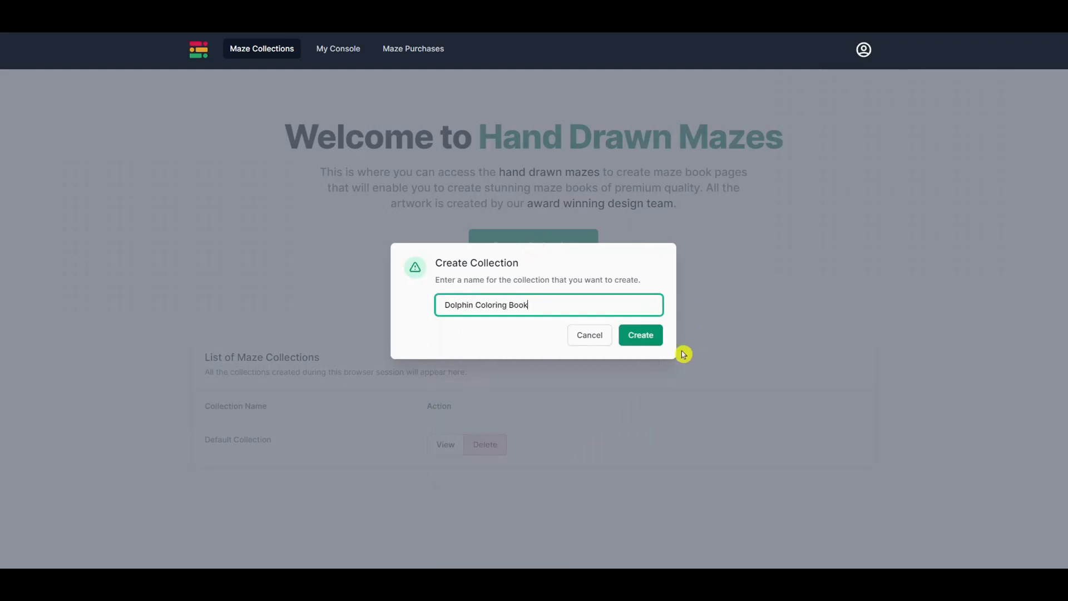
left_click(640, 335)
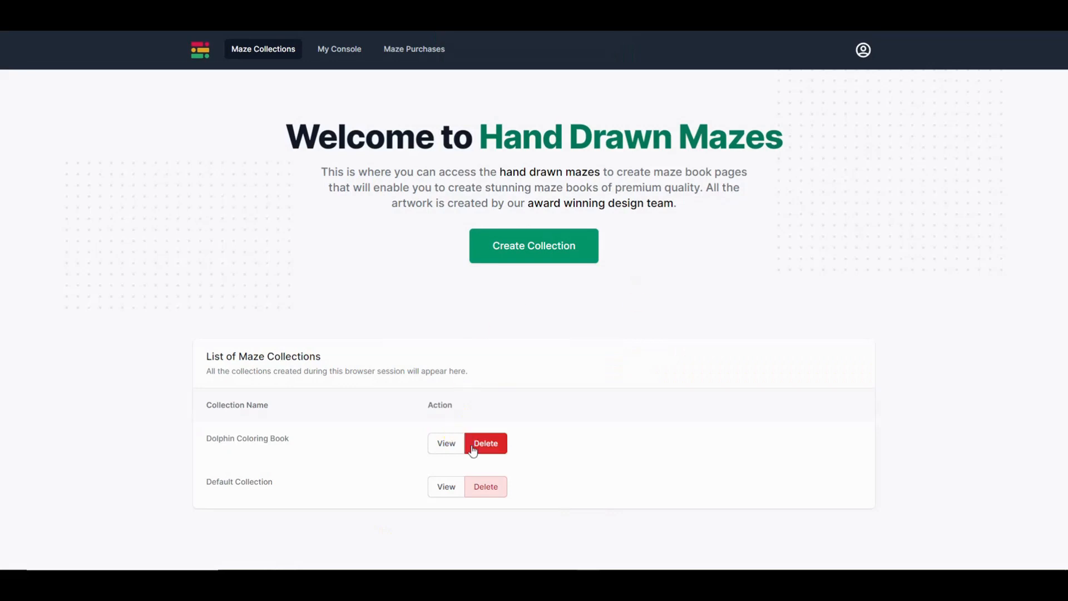
- Open Dolphin Coloring Book in the editor and scroll through the maze templates panel
left_click(446, 487)
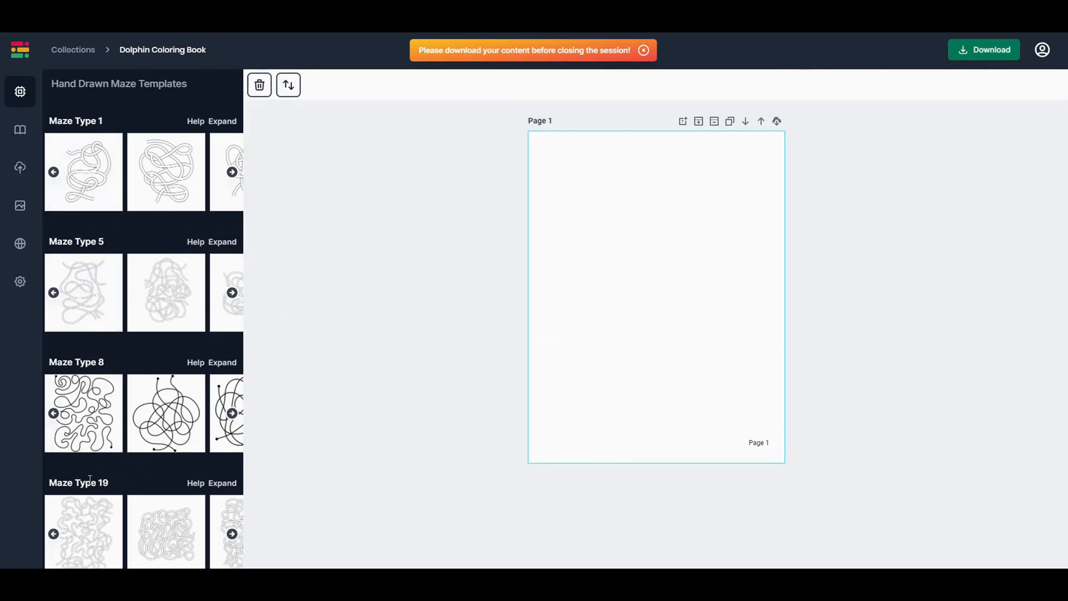
scroll(124, 482, "down", 3)
scroll(124, 482, "down", 1)
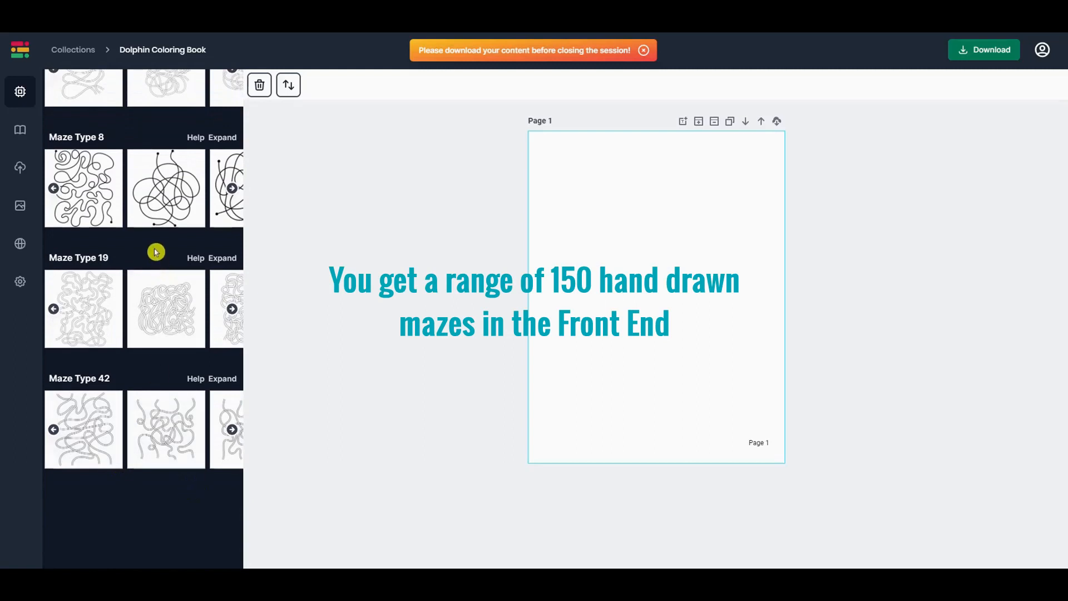
scroll(139, 272, "up", 2)
scroll(139, 277, "up", 2)
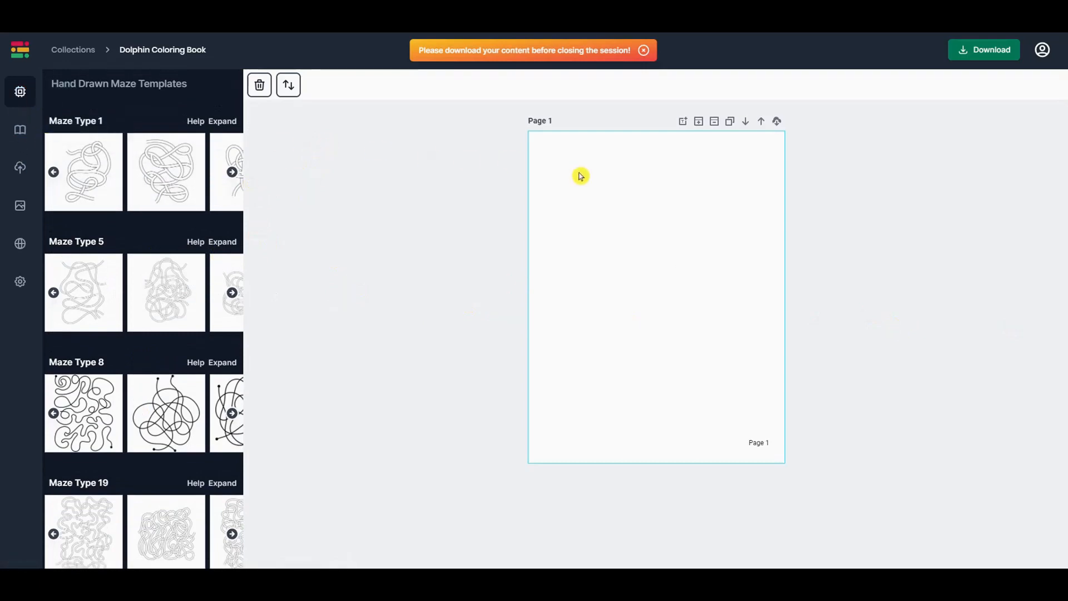
- Browse the Quick Book Creator, Upload Images, Design Elements and Global Settings panels, then return to Mazes
left_click(20, 133)
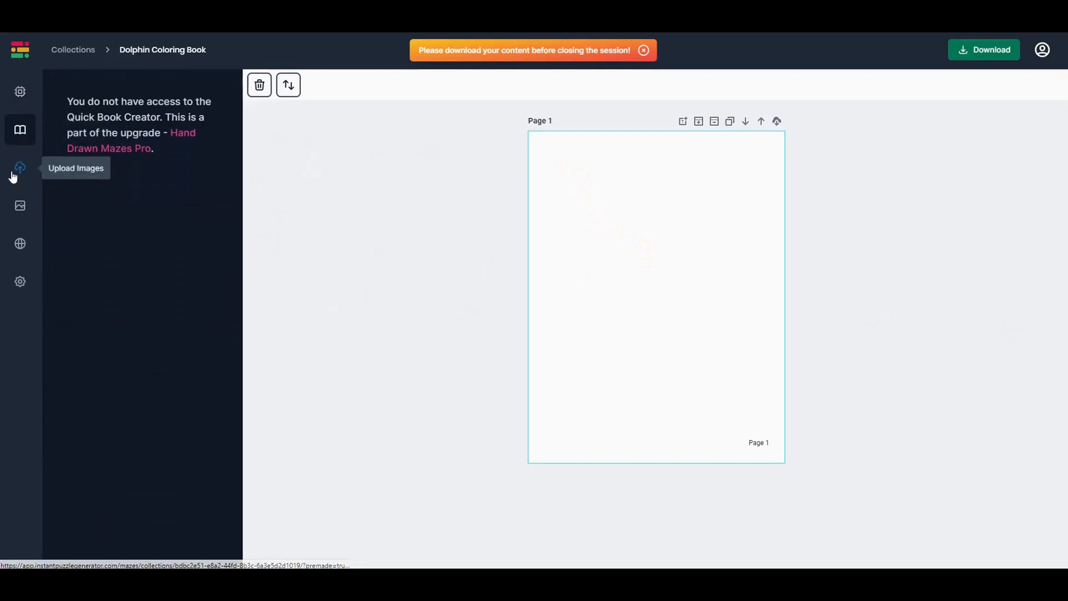
left_click(19, 173)
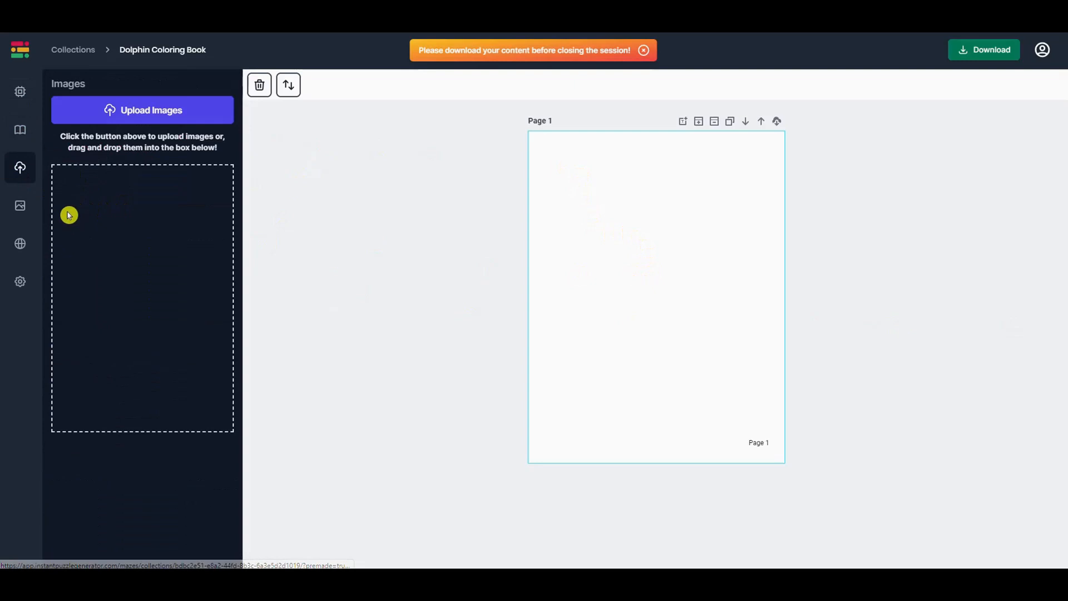
left_click(25, 212)
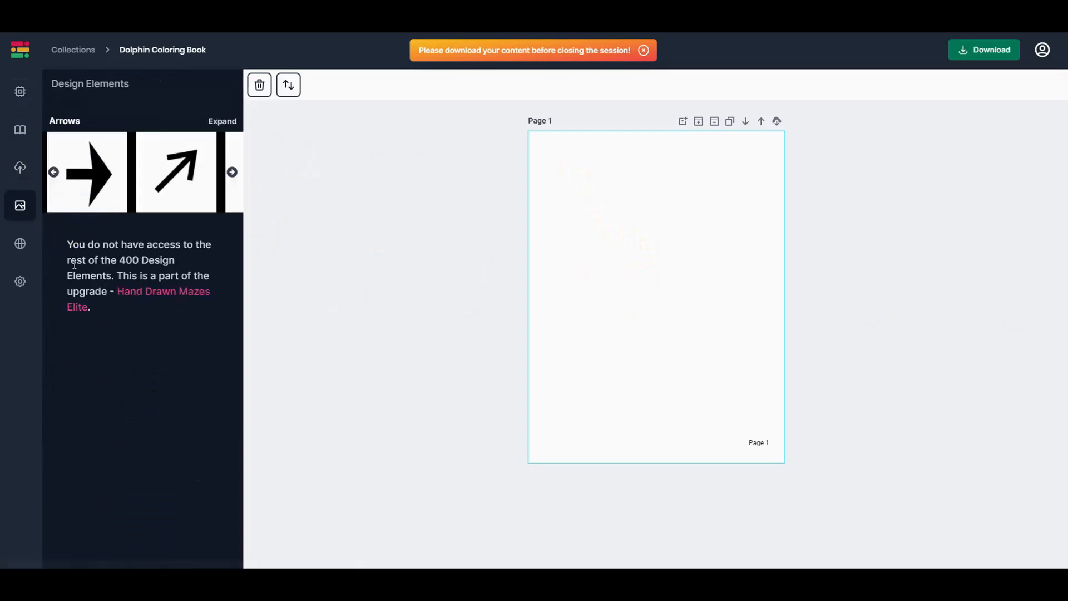
left_click(227, 123)
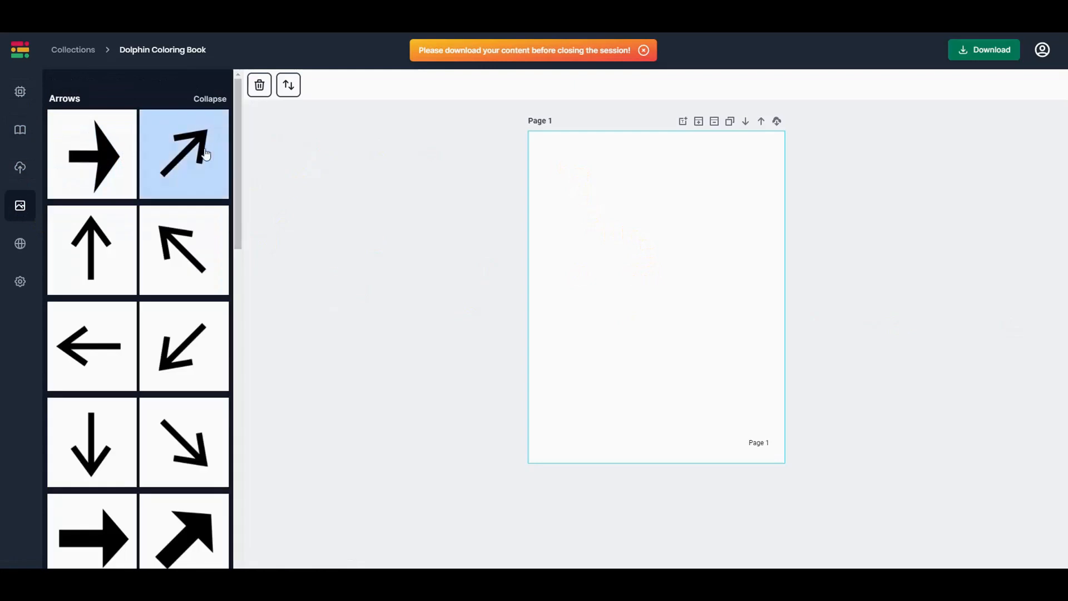
left_click(207, 100)
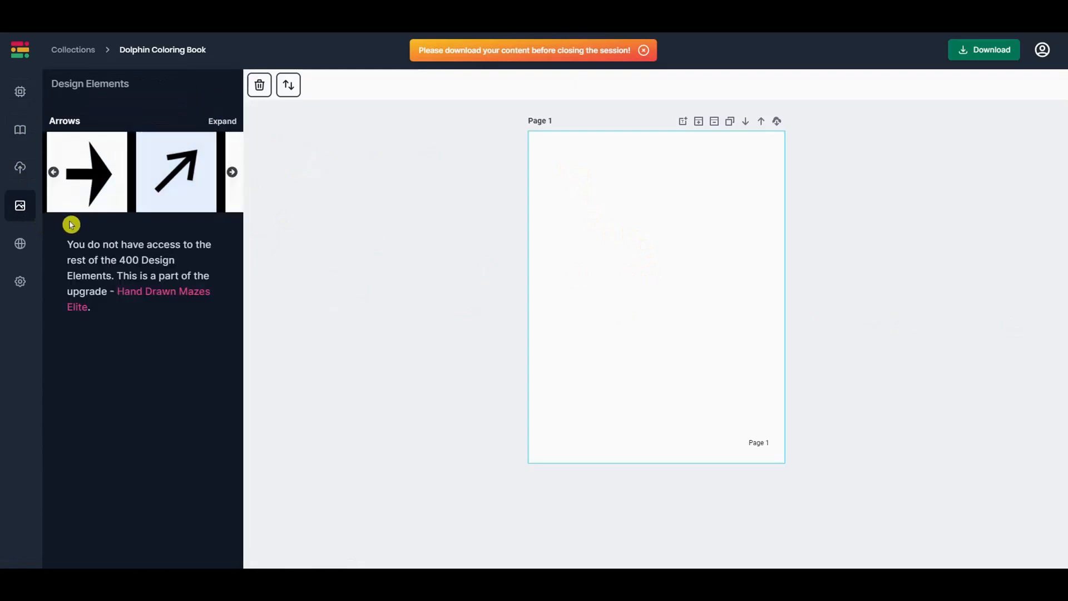
left_click(19, 248)
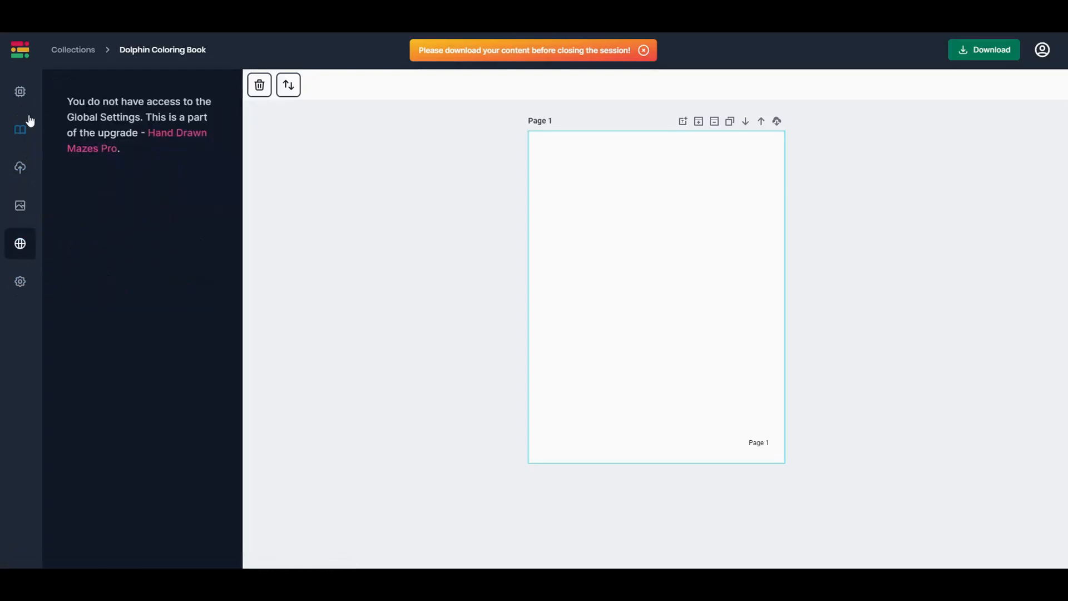
left_click(21, 93)
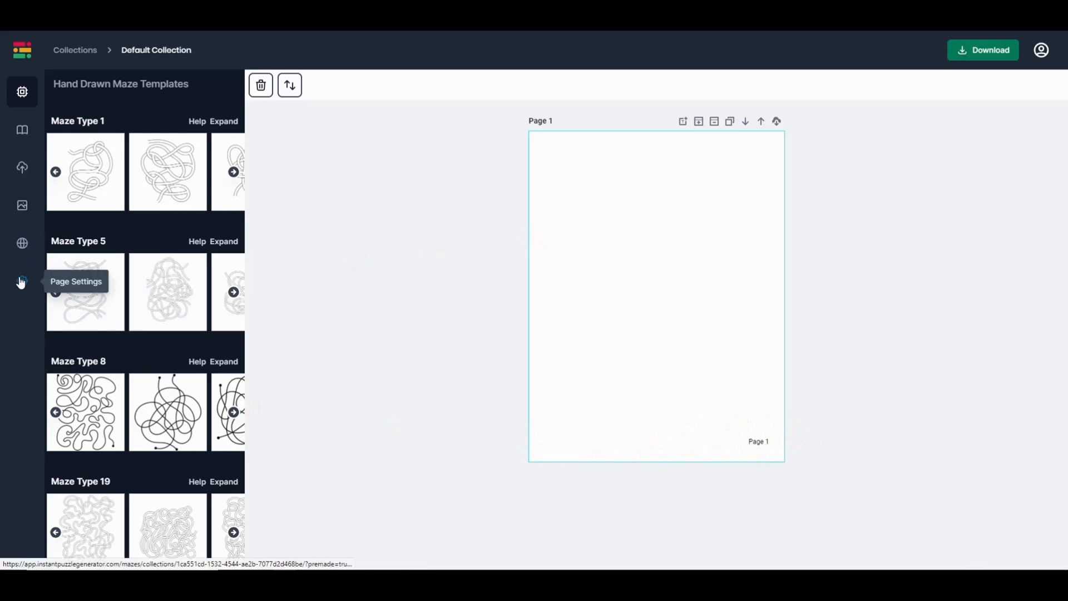
- In Page Settings, set page numbering to No Numbering and keep the 8.5" x 11" trim
left_click(22, 282)
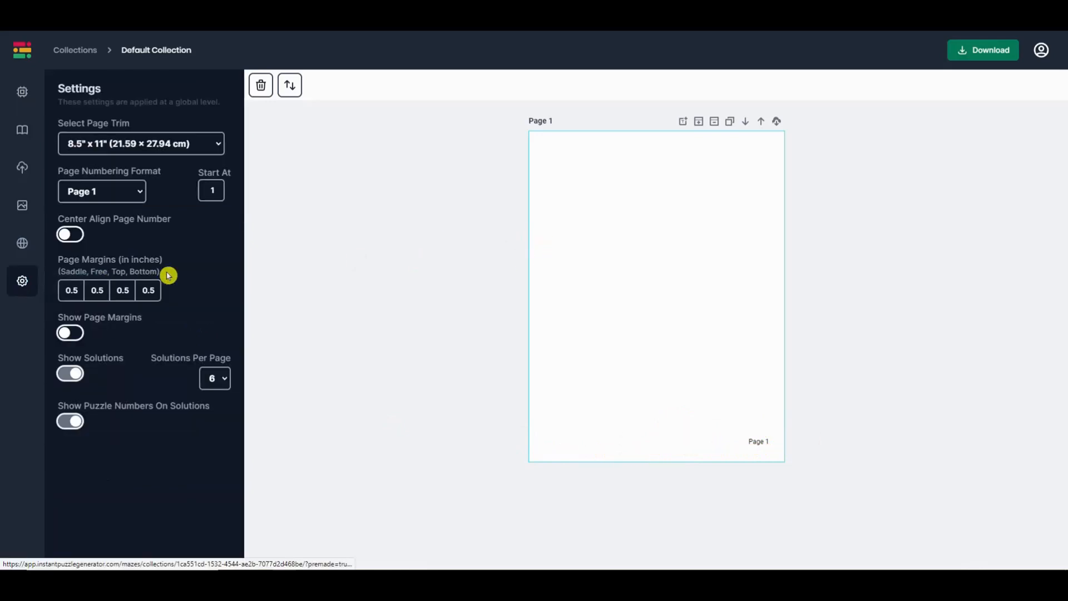
left_click(139, 193)
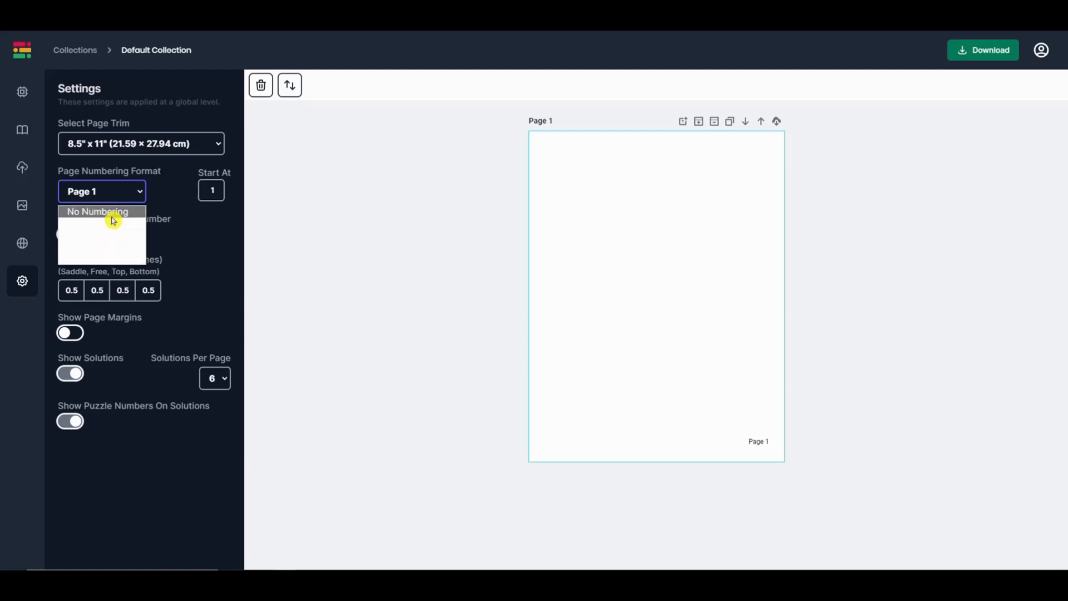
left_click(117, 212)
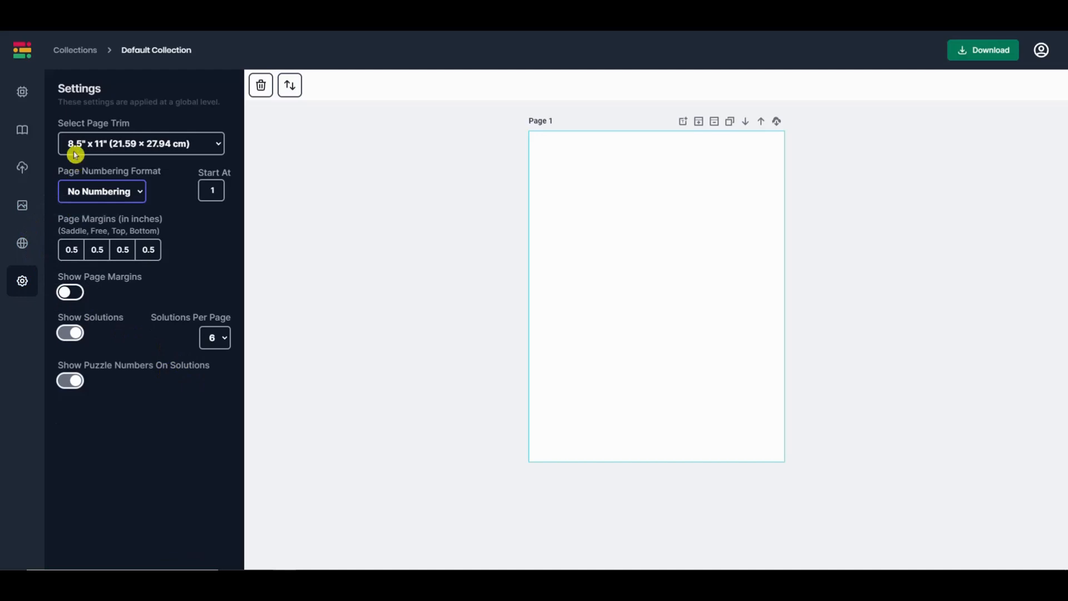
left_click(217, 151)
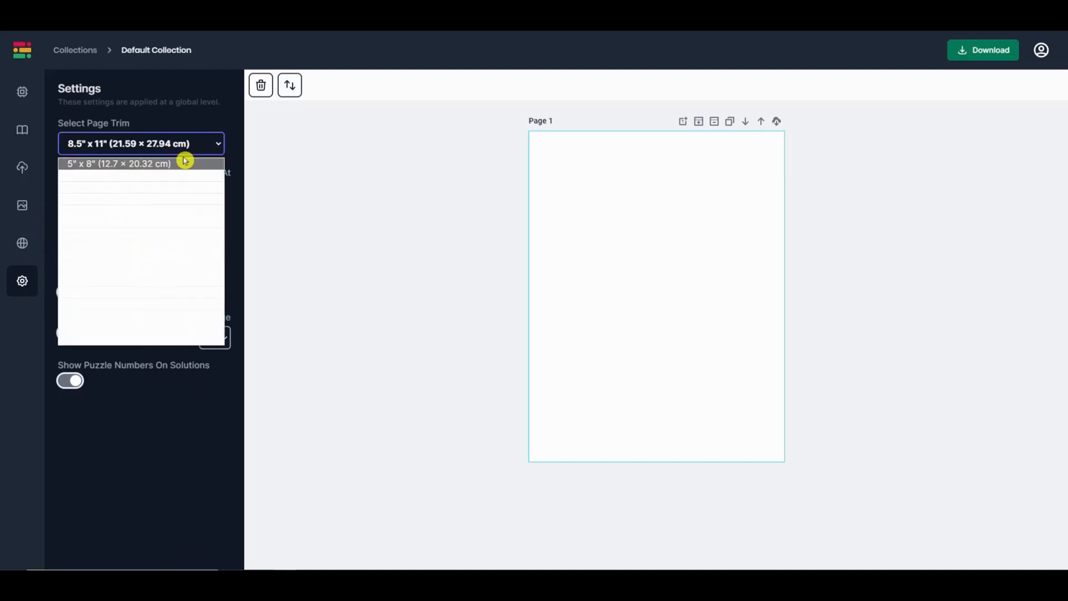
left_click(219, 148)
left_click(221, 147)
left_click(220, 146)
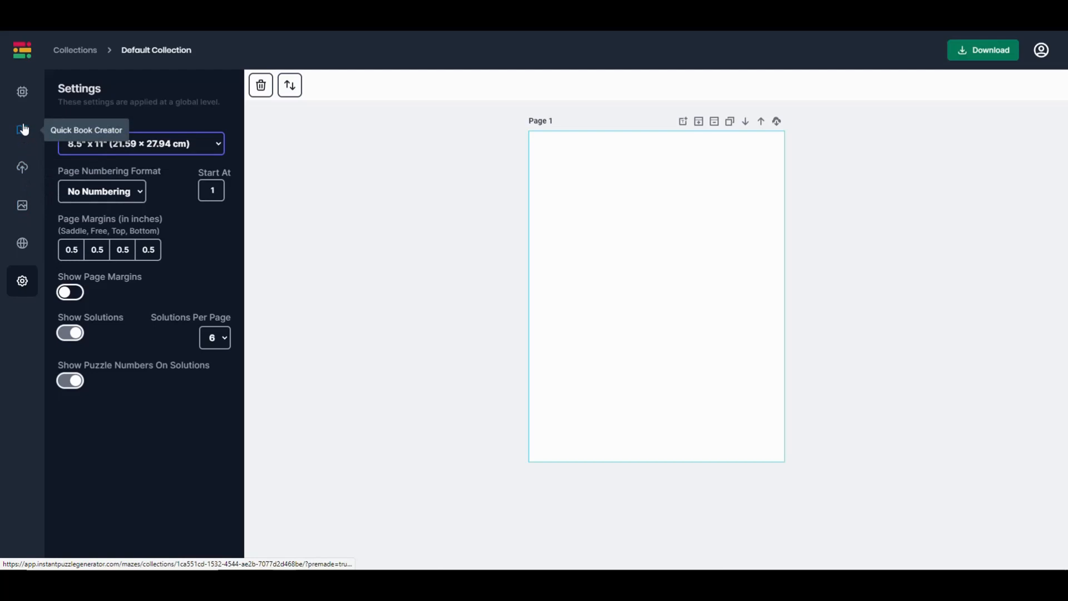
- Add a blank Page 2 after Page 1 from the Mazes panel
left_click(22, 94)
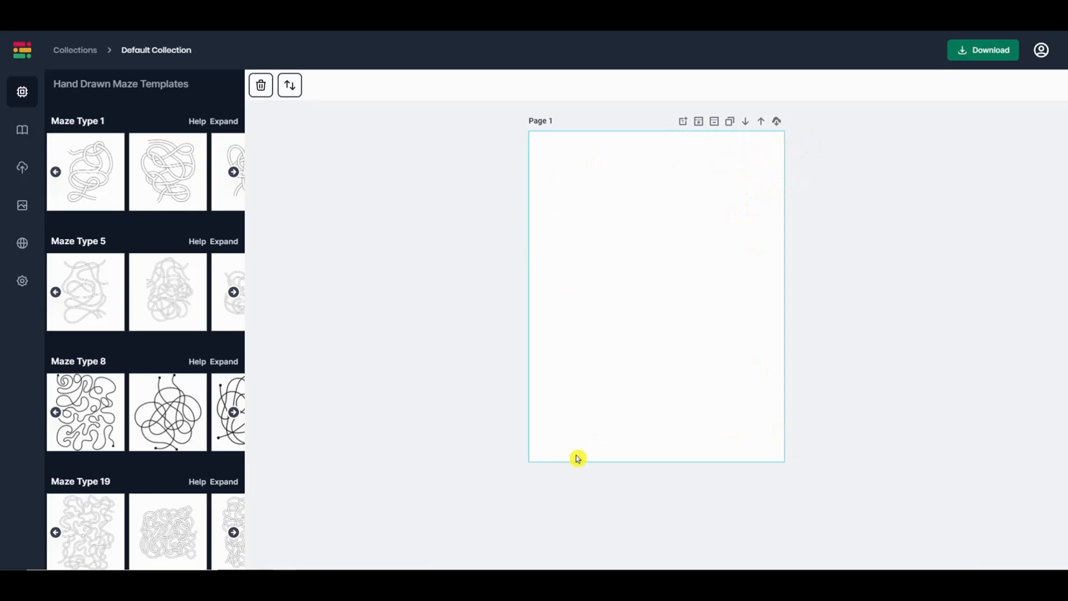
left_click(699, 124)
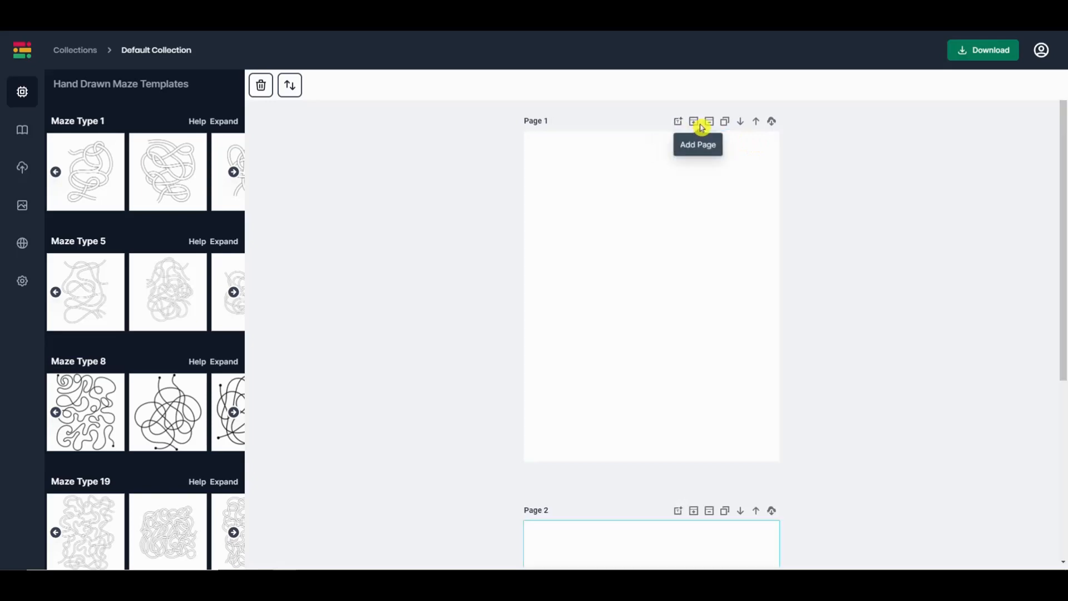
left_click_drag(1063, 210, 957, 157)
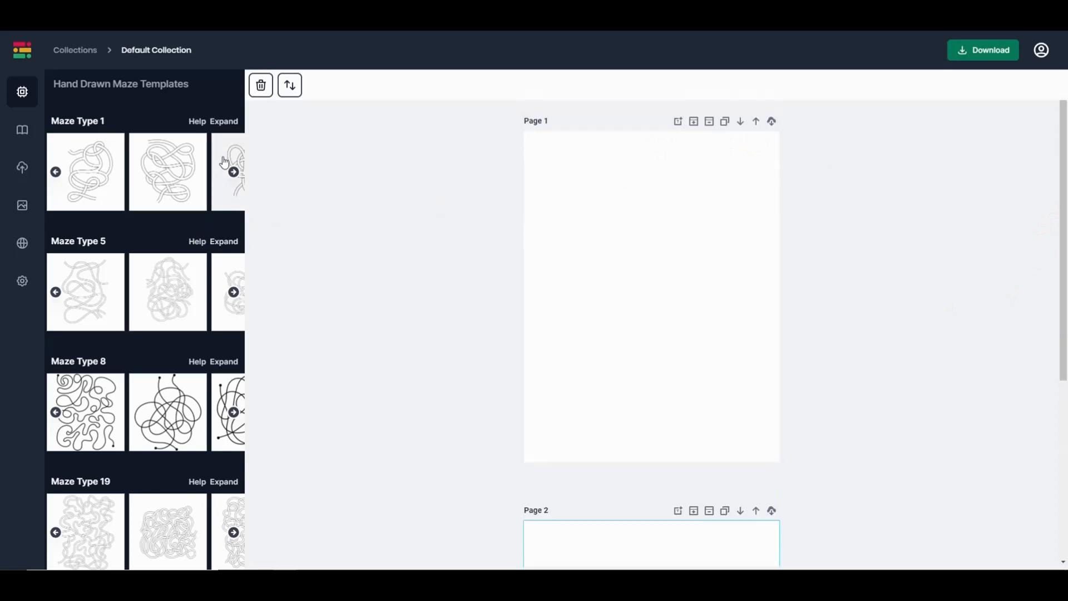
- Expand the Maze Type 1 templates and drop the round tangled maze onto Page 2
left_click(229, 124)
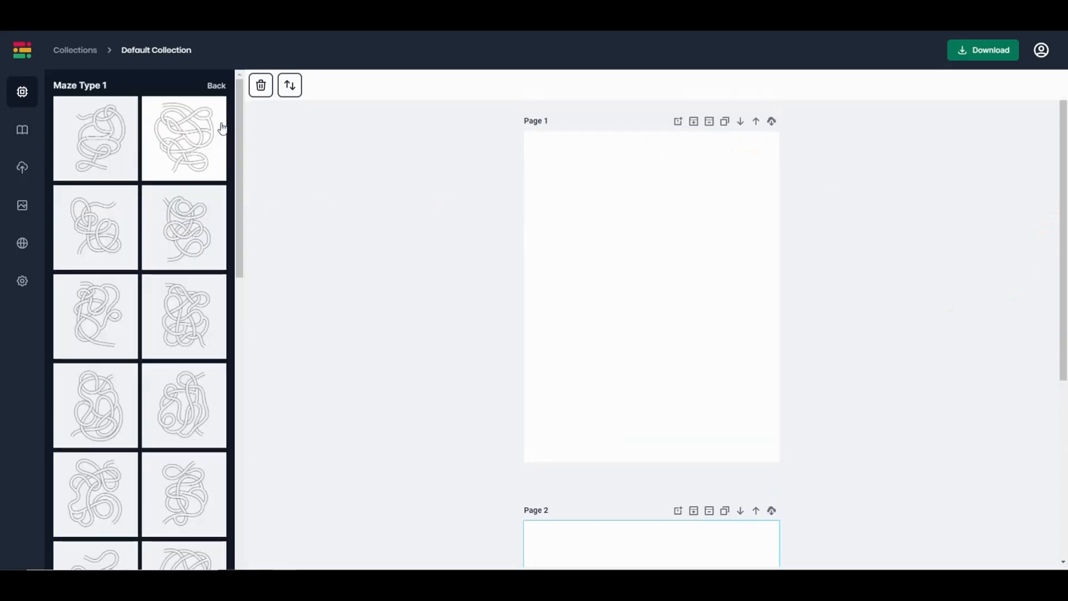
left_click_drag(235, 248, 241, 308)
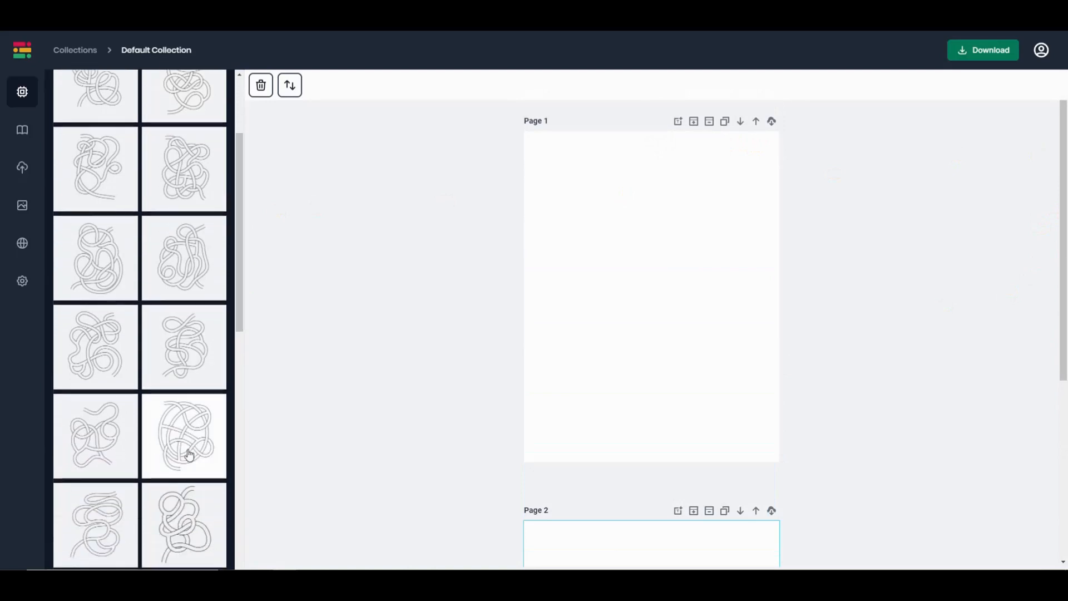
mouse_move(190, 434)
left_mouse_down()
mouse_move(352, 419)
mouse_move(444, 391)
left_mouse_up()
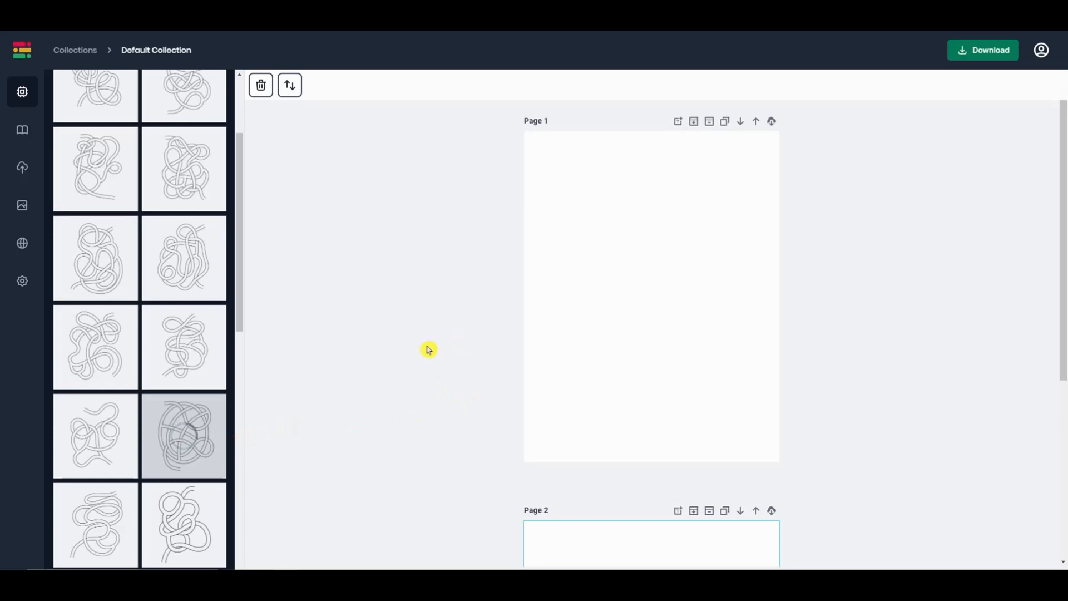
mouse_move(1065, 264)
left_mouse_down()
mouse_move(1051, 474)
mouse_move(1021, 521)
left_mouse_up()
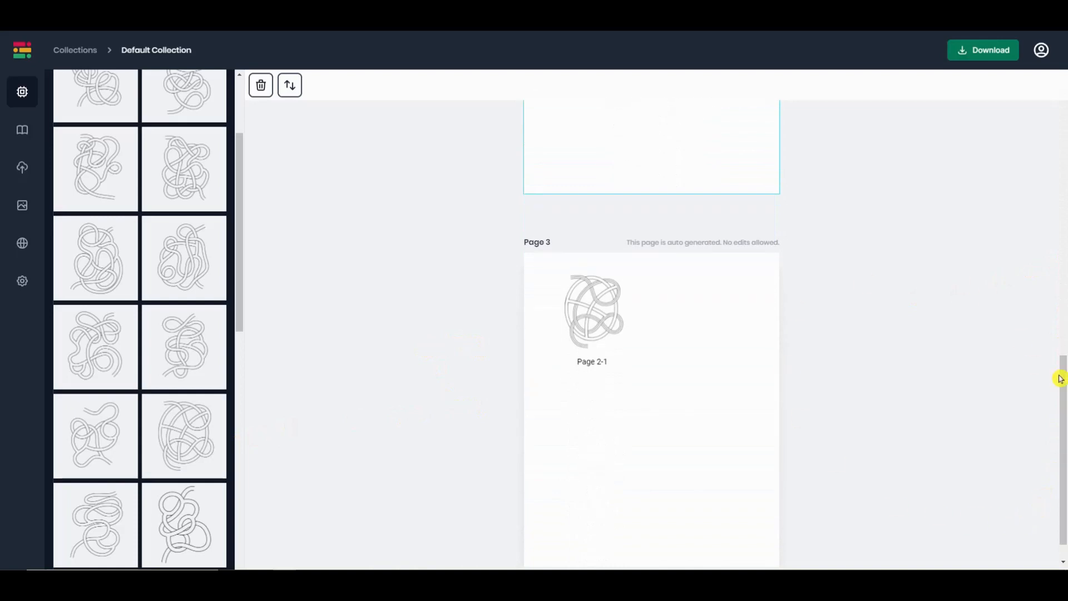
left_click_drag(1063, 382, 1050, 126)
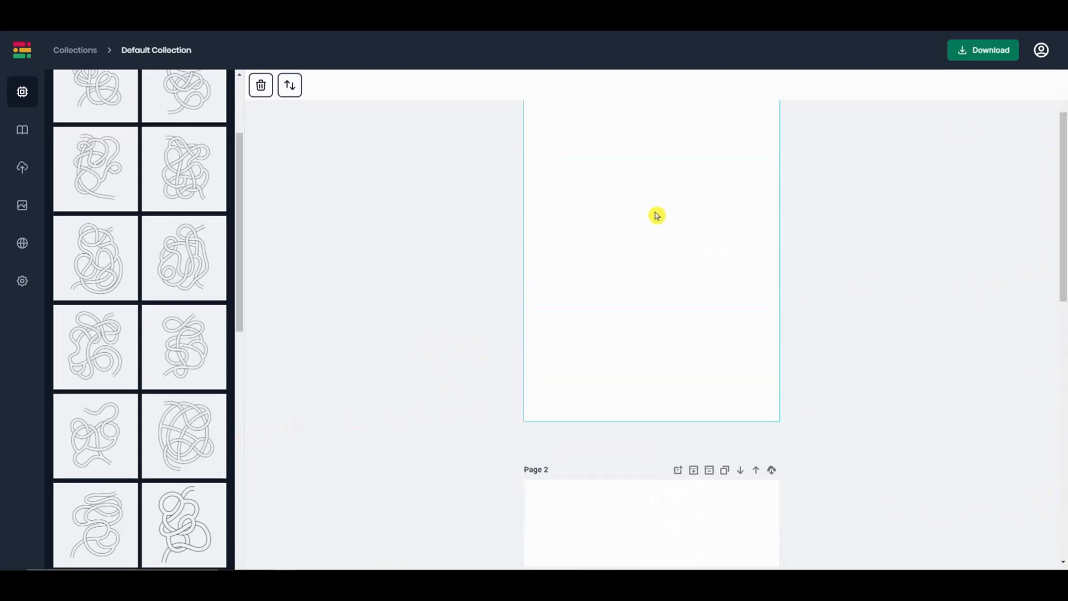
- Make Page 1 the active page and insert the tangle maze design onto it
left_click(653, 221)
left_click_drag(1052, 218, 1063, 198)
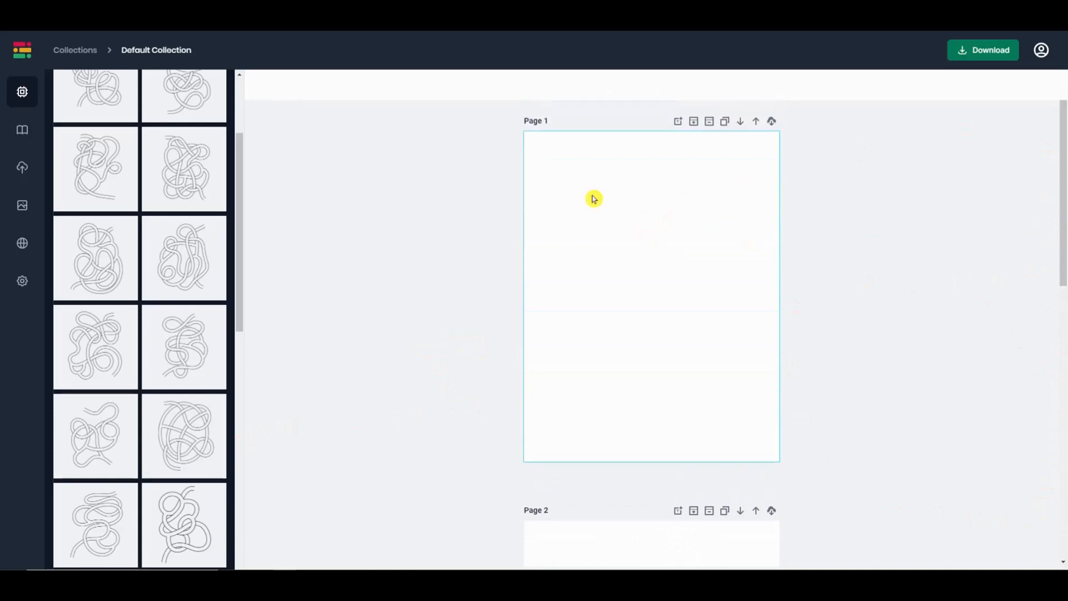
mouse_move(1064, 232)
left_mouse_down()
mouse_move(1063, 358)
mouse_move(1051, 363)
left_mouse_up()
left_click(750, 362)
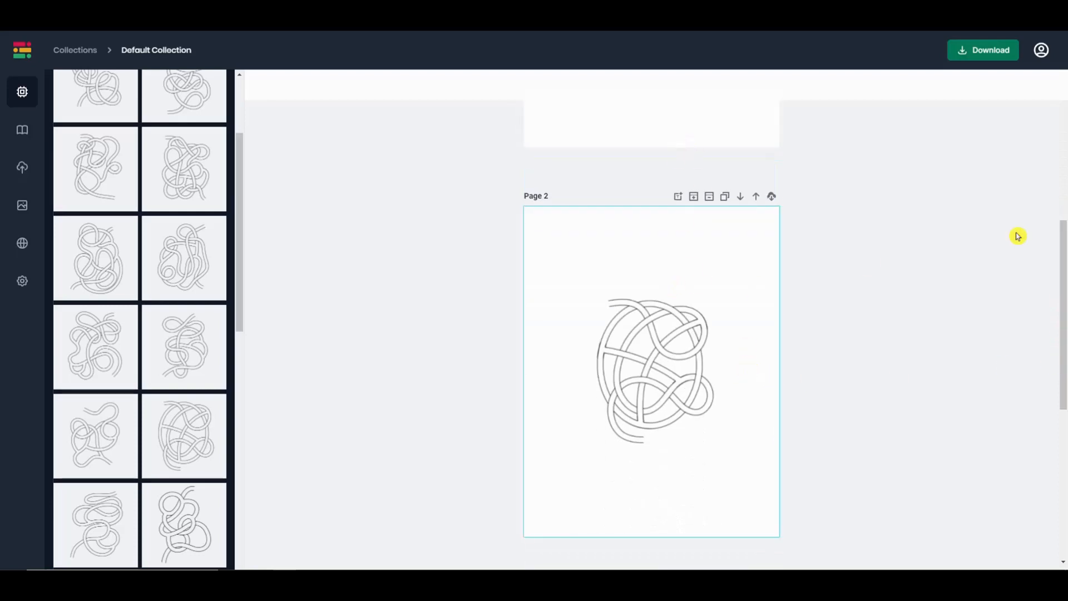
left_click_drag(1063, 232, 1063, 110)
left_click(649, 245)
left_click(189, 268)
left_click_drag(1061, 241, 1037, 493)
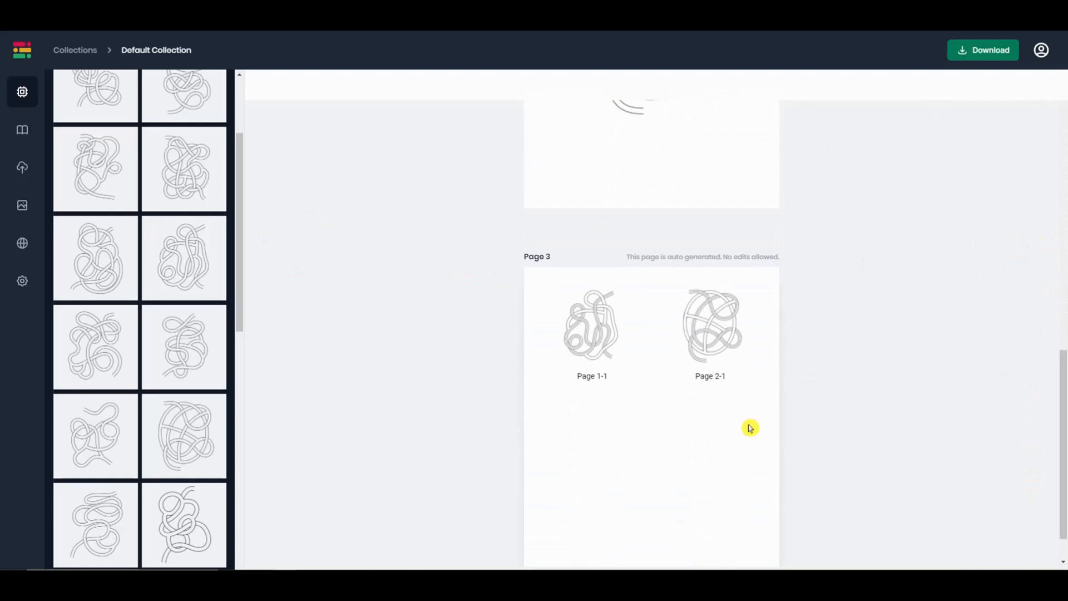
left_click_drag(1062, 370, 1063, 123)
- Enlarge the Page 1 maze slightly, recentre it, and nudge it up one step
left_click(699, 261)
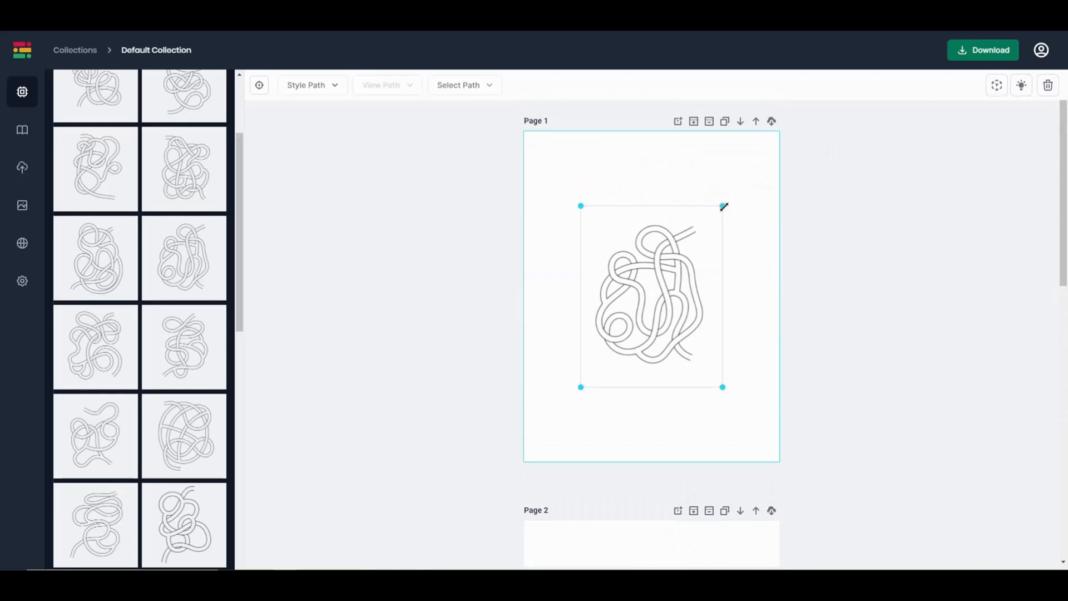
mouse_move(720, 205)
left_mouse_down()
mouse_move(751, 186)
mouse_move(706, 231)
mouse_move(742, 209)
left_mouse_up()
left_click(670, 192)
left_click(677, 194)
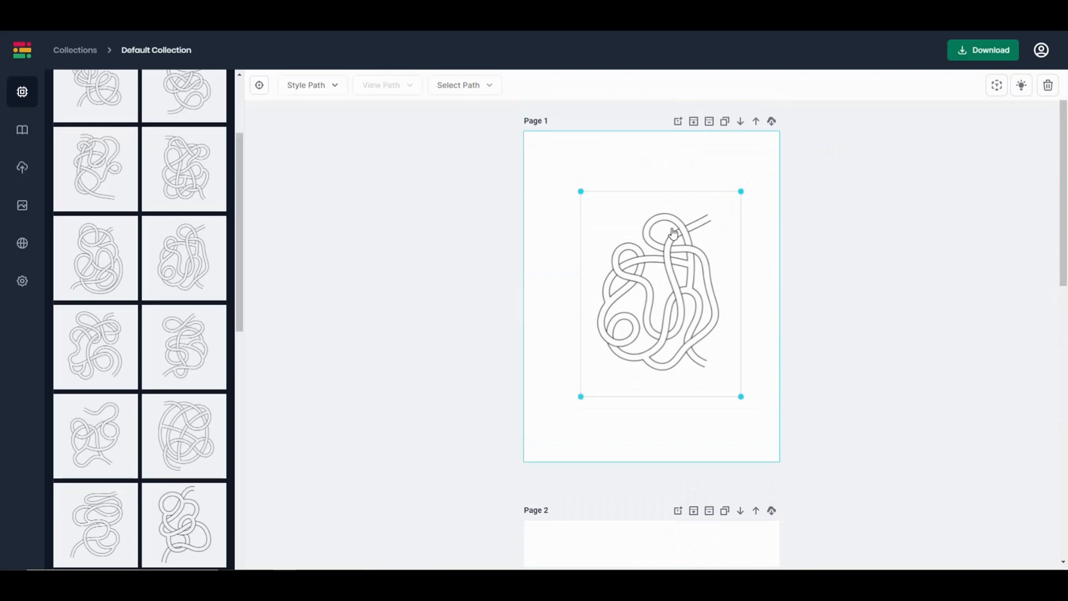
mouse_move(667, 237)
left_mouse_down()
mouse_move(646, 238)
mouse_move(670, 257)
mouse_move(661, 244)
left_mouse_up()
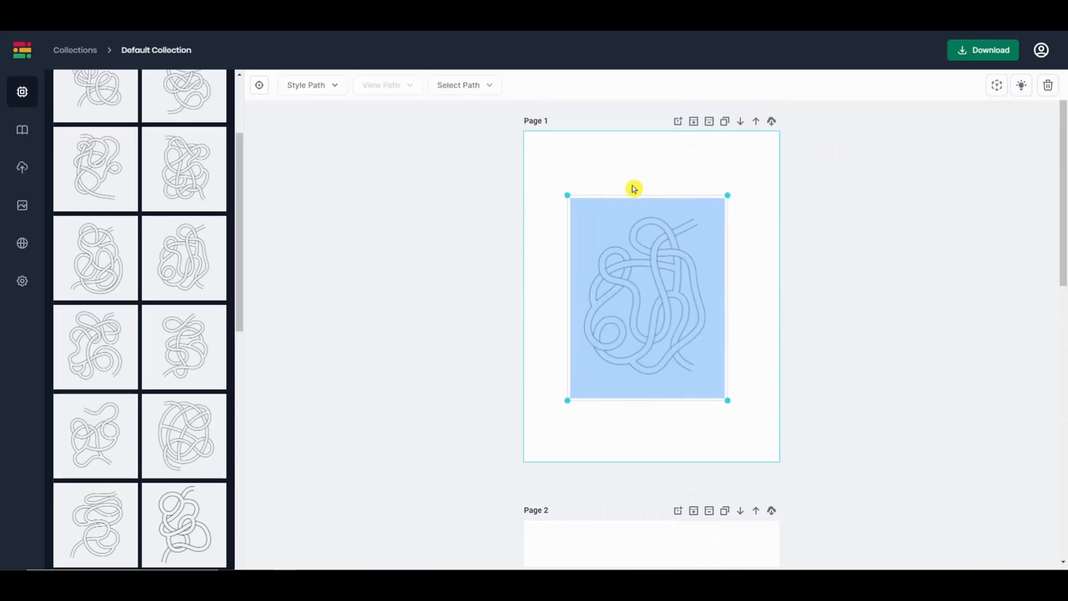
left_click_drag(727, 196, 718, 209)
left_click_drag(672, 266, 682, 255)
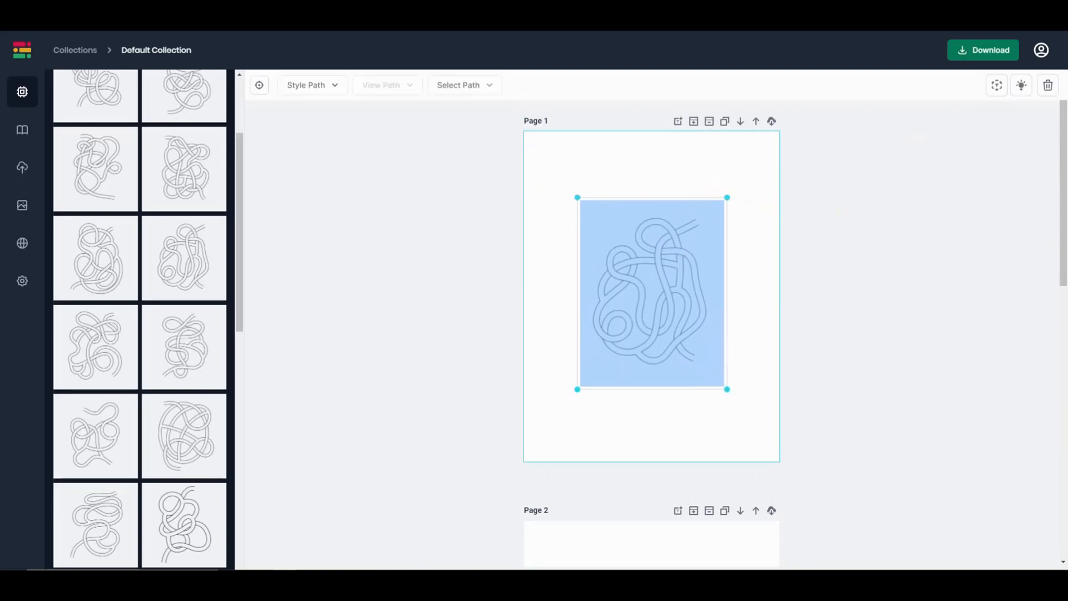
key("Up")
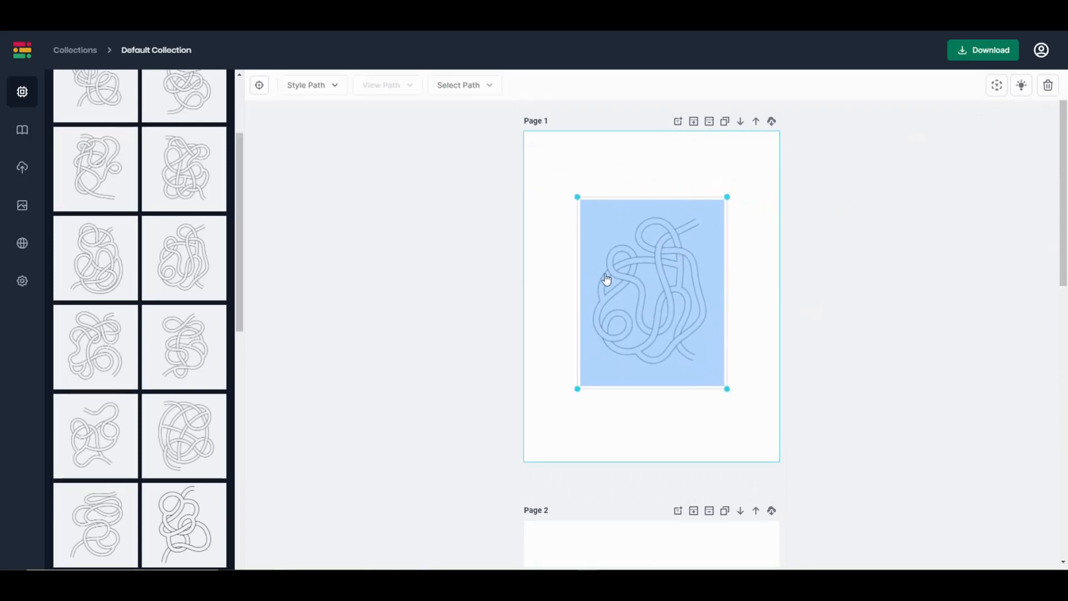
left_click(750, 265)
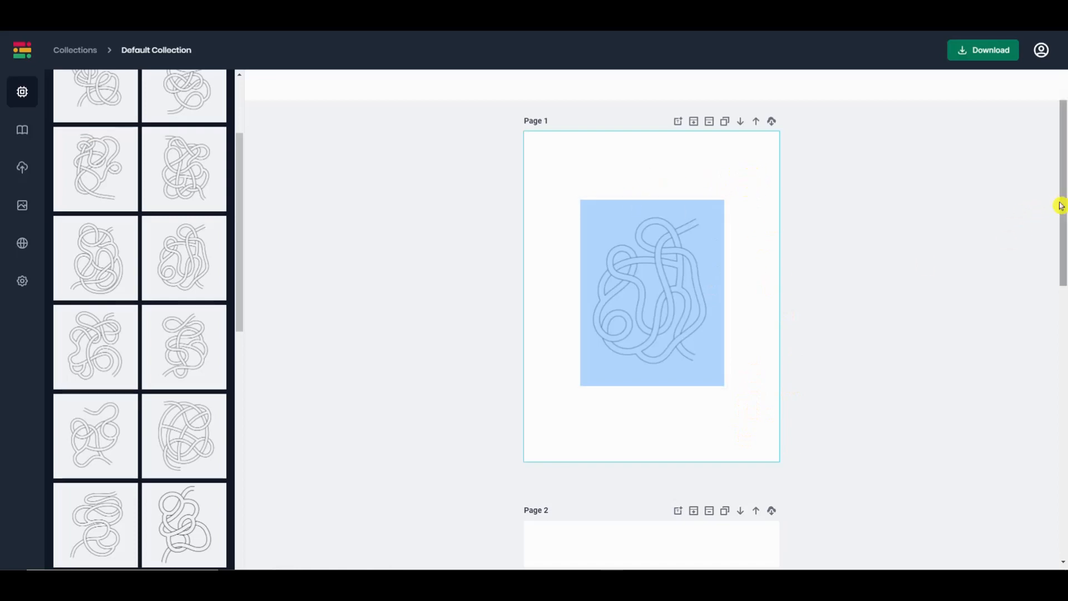
mouse_move(1062, 203)
left_mouse_down()
mouse_move(1064, 441)
mouse_move(1064, 210)
left_mouse_up()
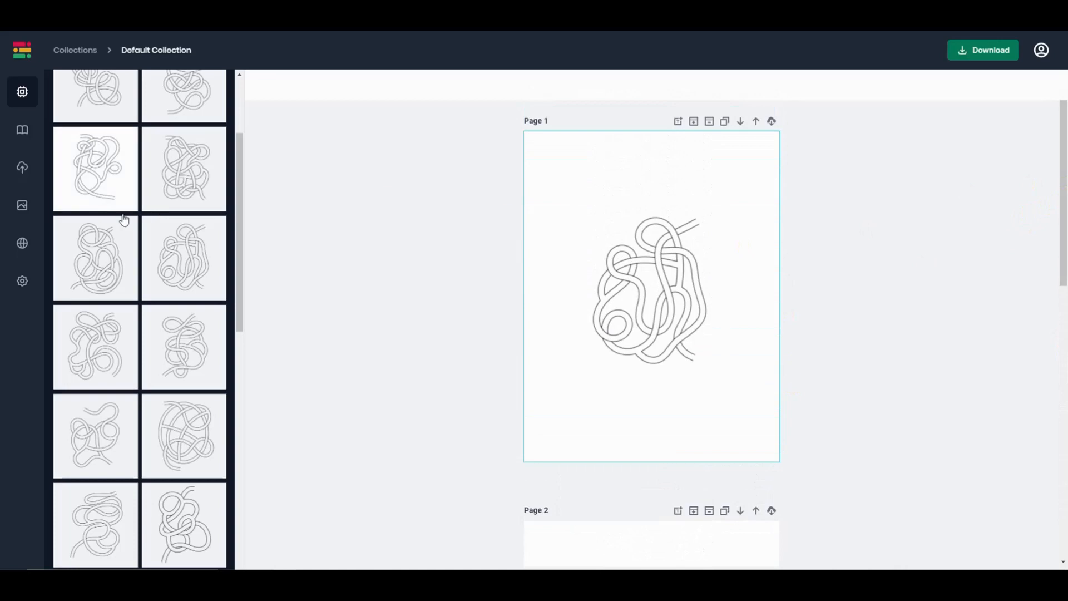
- Insert the leaping dolphin image, shrink it and place it top left above the maze
left_click(22, 161)
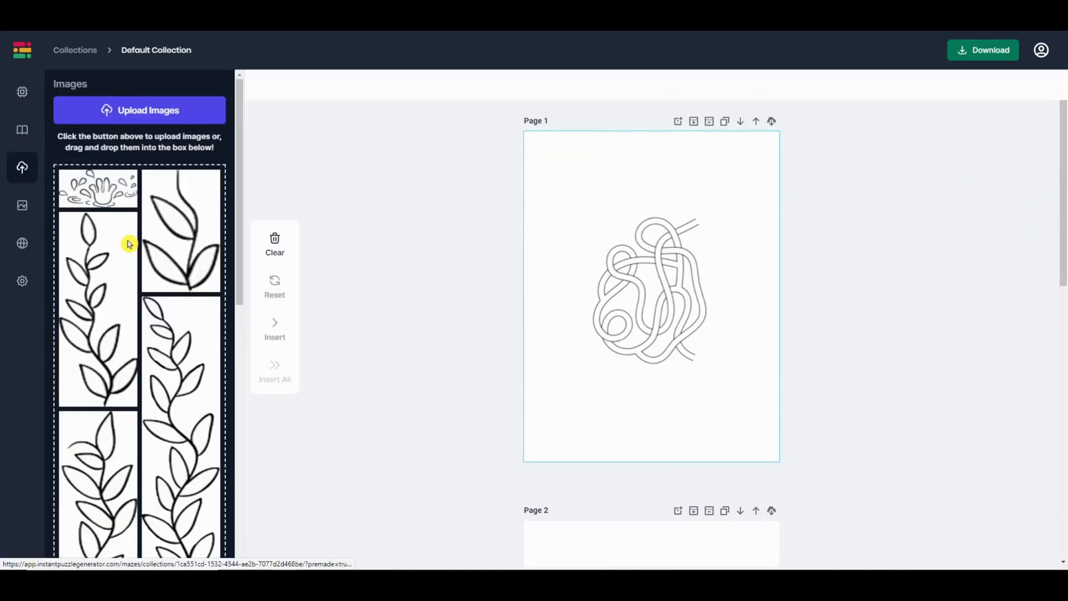
left_click_drag(234, 282, 254, 554)
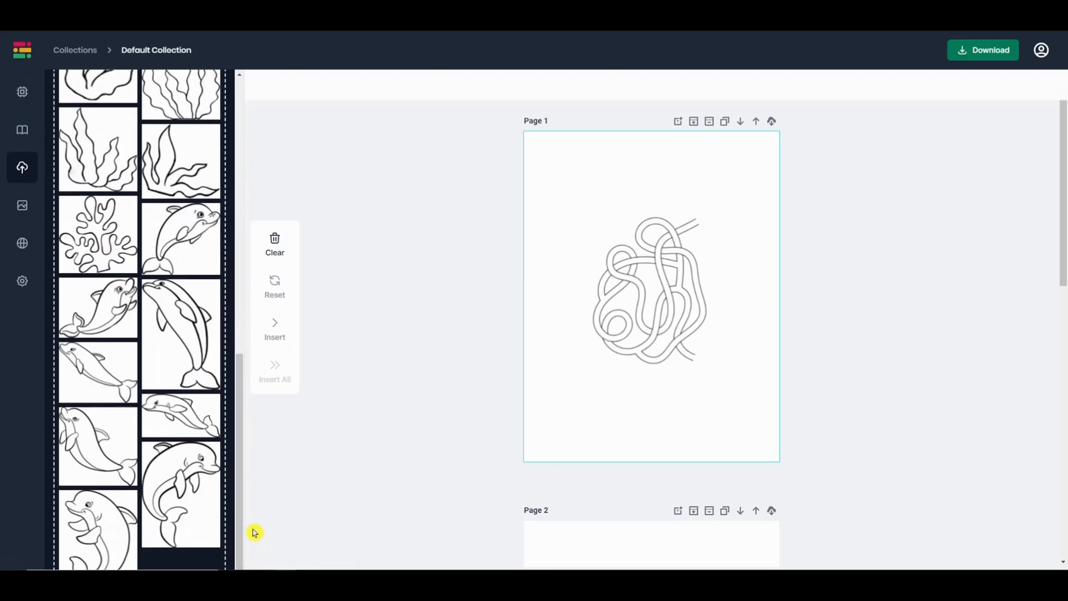
left_click(191, 483)
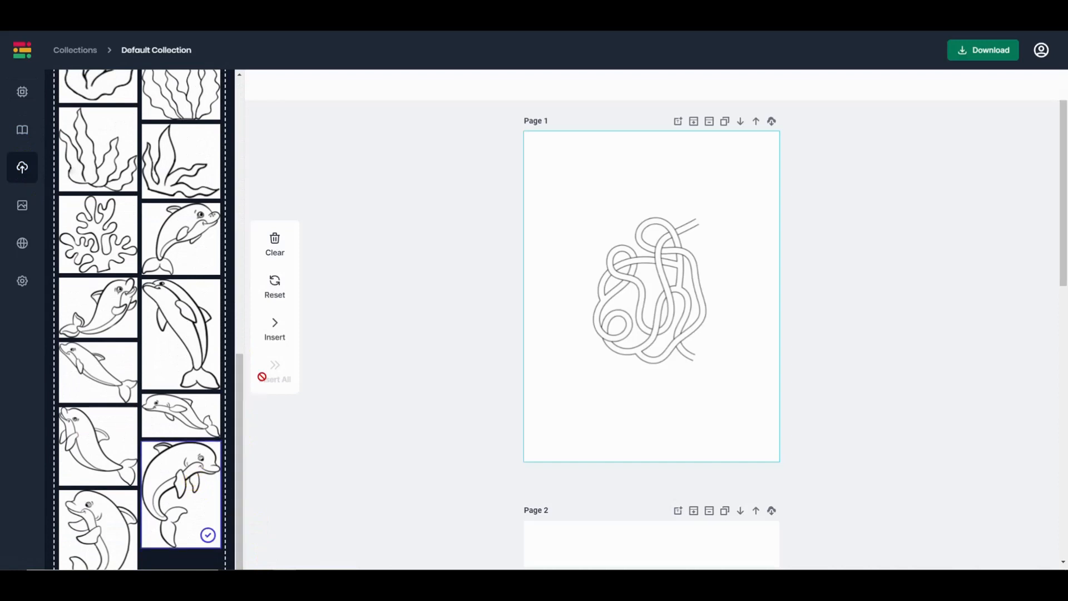
left_click(276, 332)
left_click(593, 203)
left_click(653, 146)
left_click(629, 165)
left_click_drag(648, 146, 604, 194)
left_click_drag(568, 225, 728, 200)
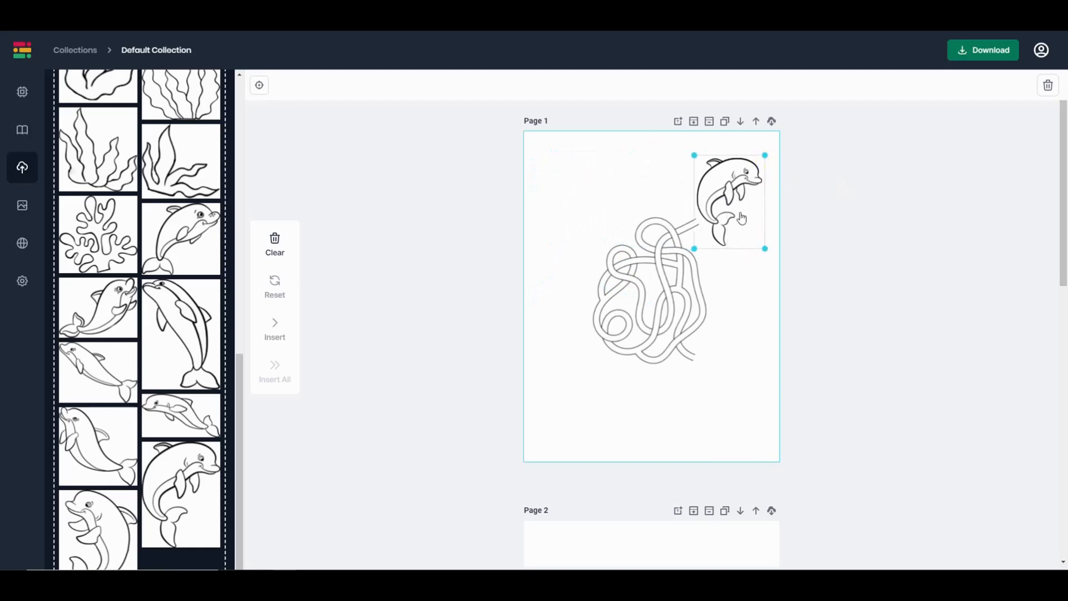
left_click_drag(752, 181, 596, 208)
- Add the coral image, shrunk and set below the maze
left_click(101, 252)
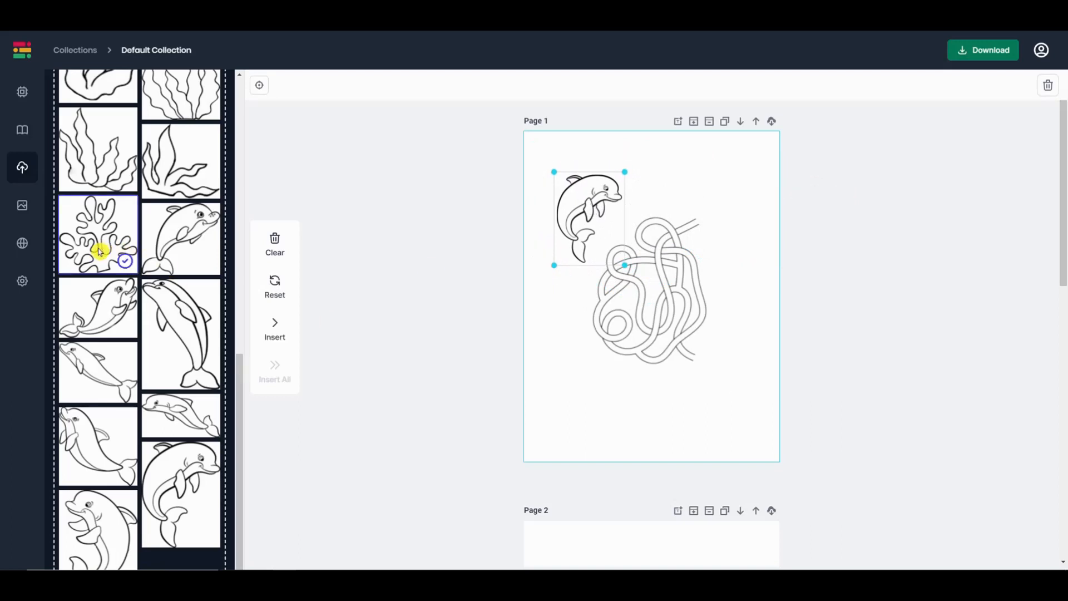
left_click(275, 317)
left_click_drag(593, 214, 701, 383)
left_click_drag(758, 315, 624, 394)
- Add the seaweed image, shrunk and placed left of the maze
left_click(177, 173)
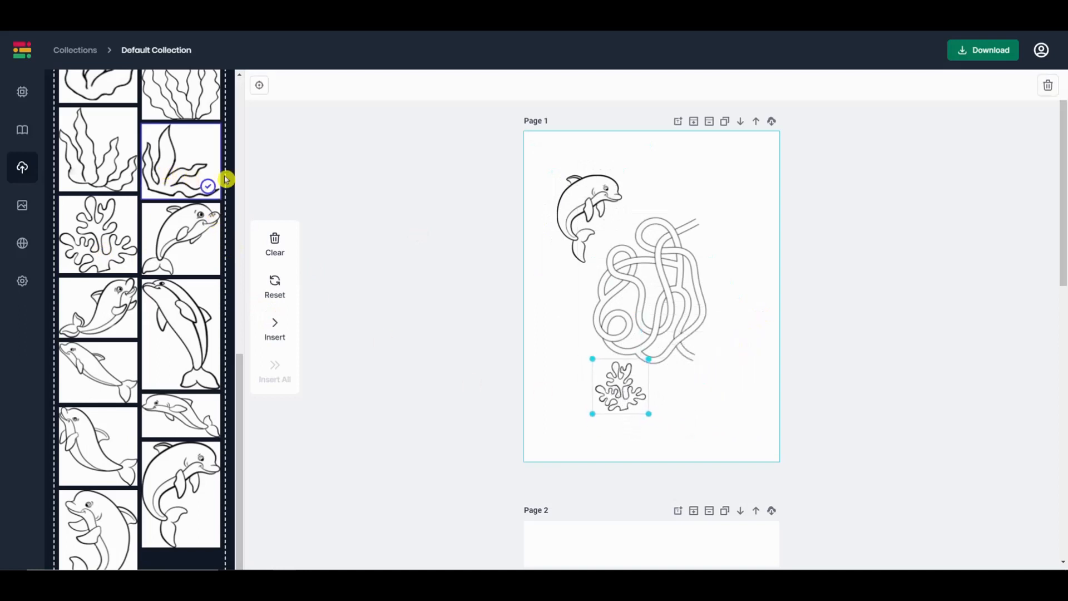
left_click(277, 334)
left_click_drag(587, 222, 610, 243)
left_click_drag(649, 181, 580, 248)
left_click_drag(551, 283, 579, 346)
- Add the swimming dolphin image, shrunk and set at the maze's lower right
left_click(91, 372)
left_click(284, 337)
left_click_drag(591, 195, 707, 394)
left_click_drag(763, 345, 729, 368)
left_click(694, 428)
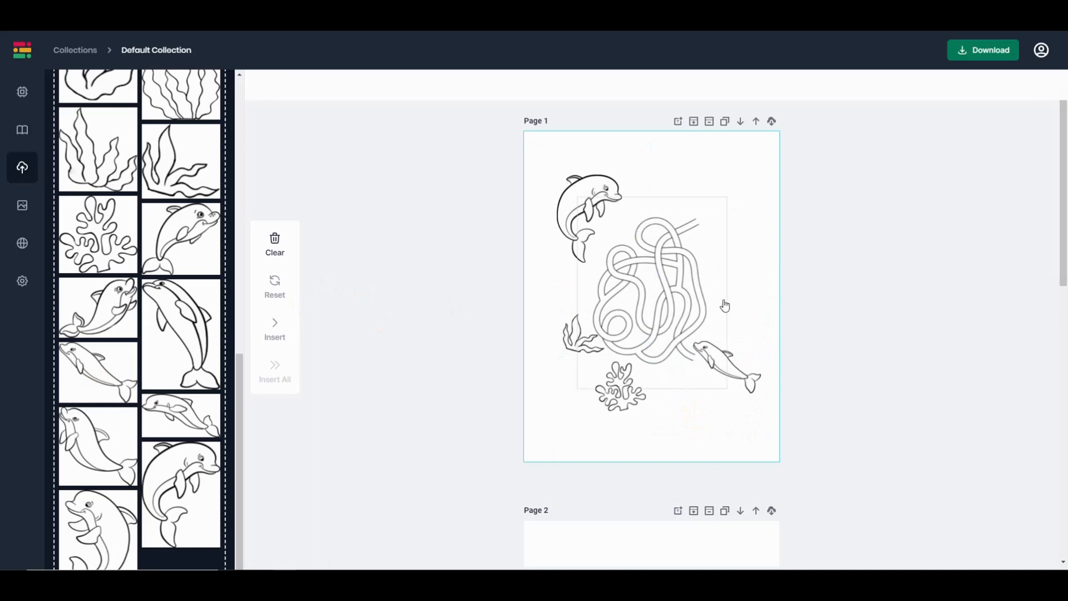
left_click(678, 120)
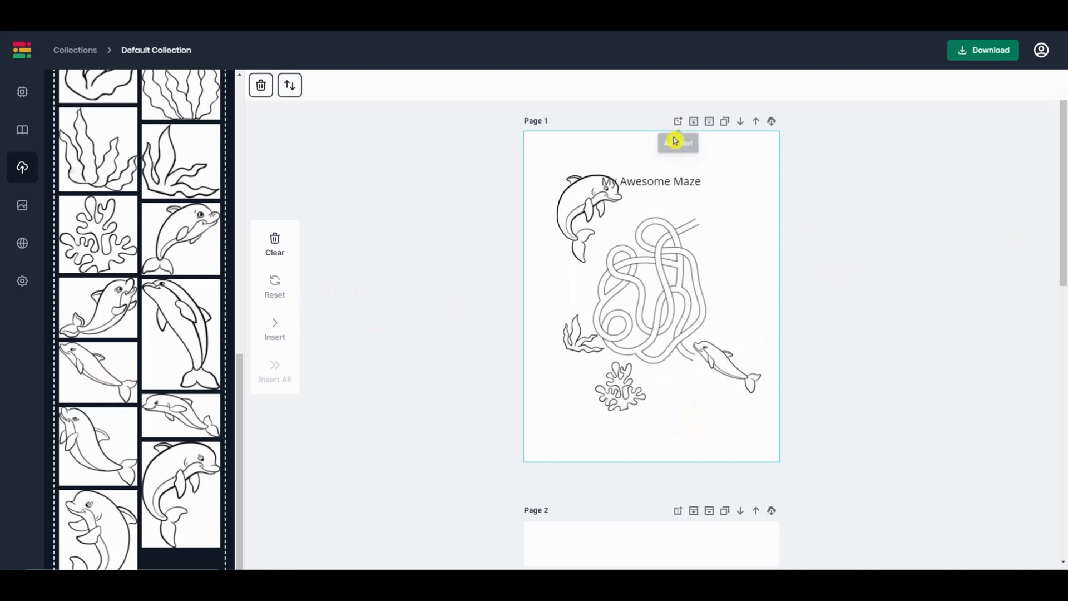
- Replace the 'My Awesome Maze' placeholder with 'Help the dolphins find each other'
left_click(645, 182)
double_click(705, 176)
left_click(723, 160)
left_click(705, 181)
left_click(756, 182)
left_click(705, 183)
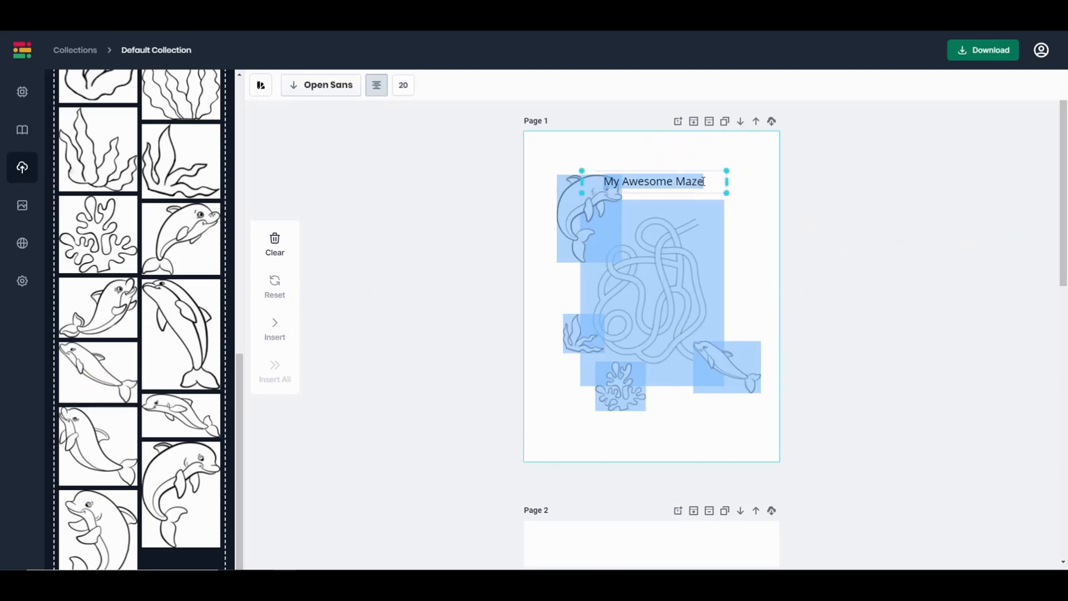
left_click(705, 183)
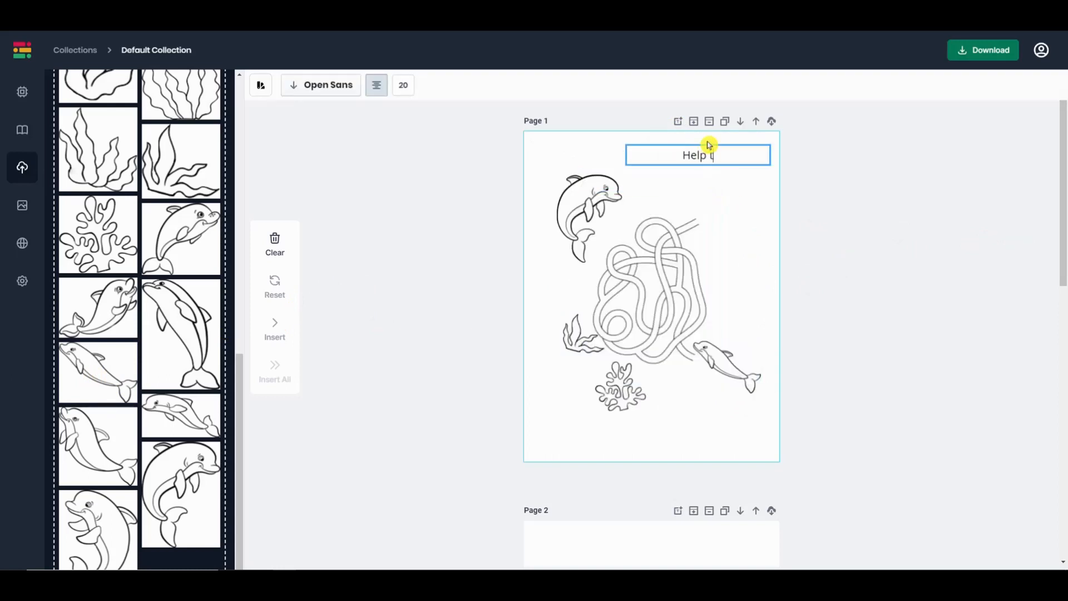
type("he dokphins ")
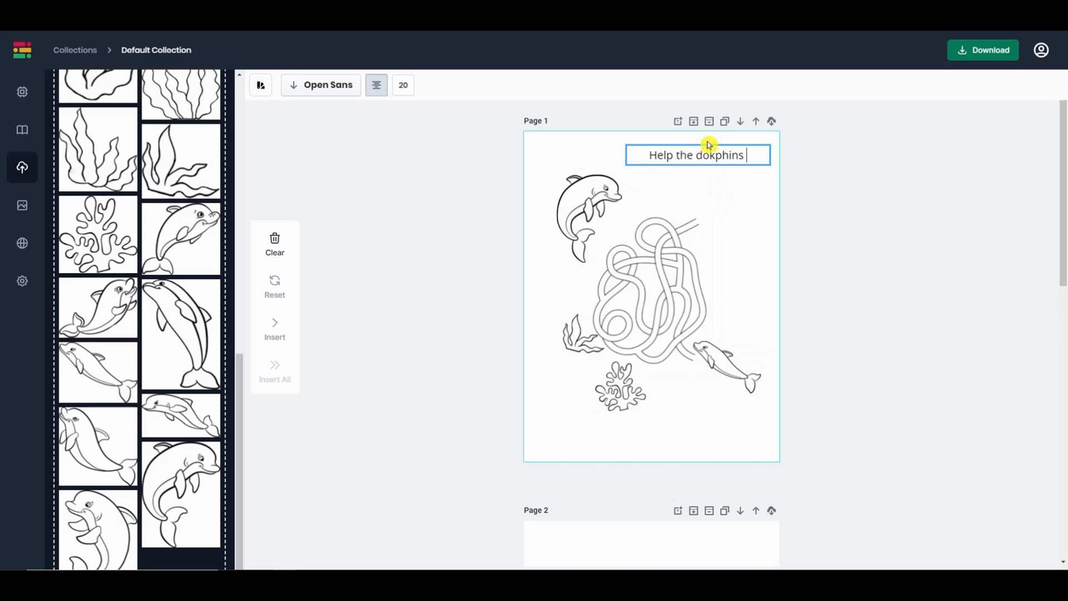
type("find each otehr")
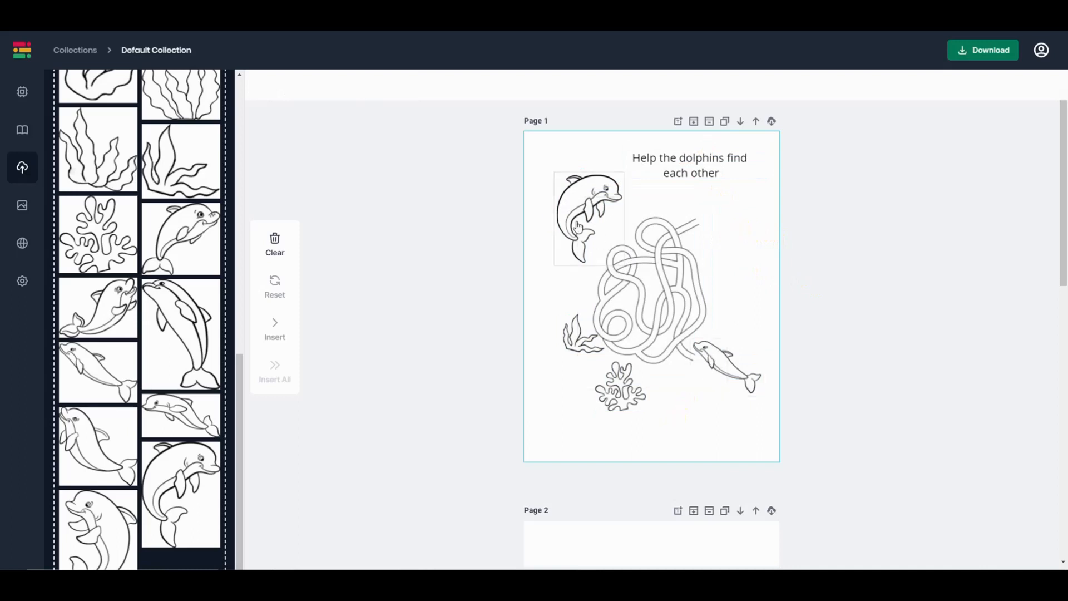
left_click(588, 209)
left_click(742, 209)
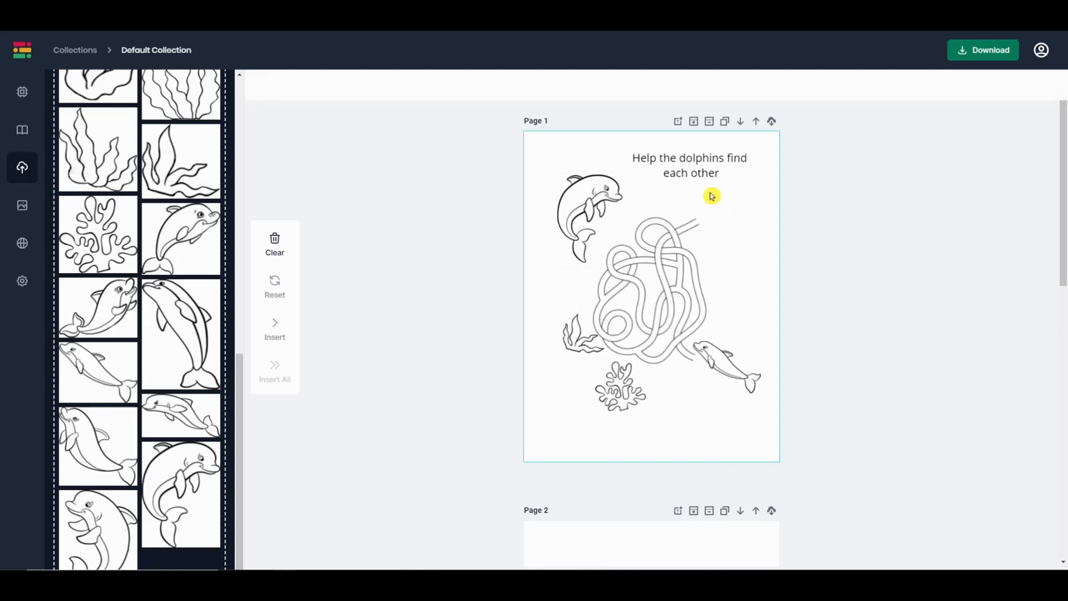
left_click_drag(1064, 270, 1066, 271)
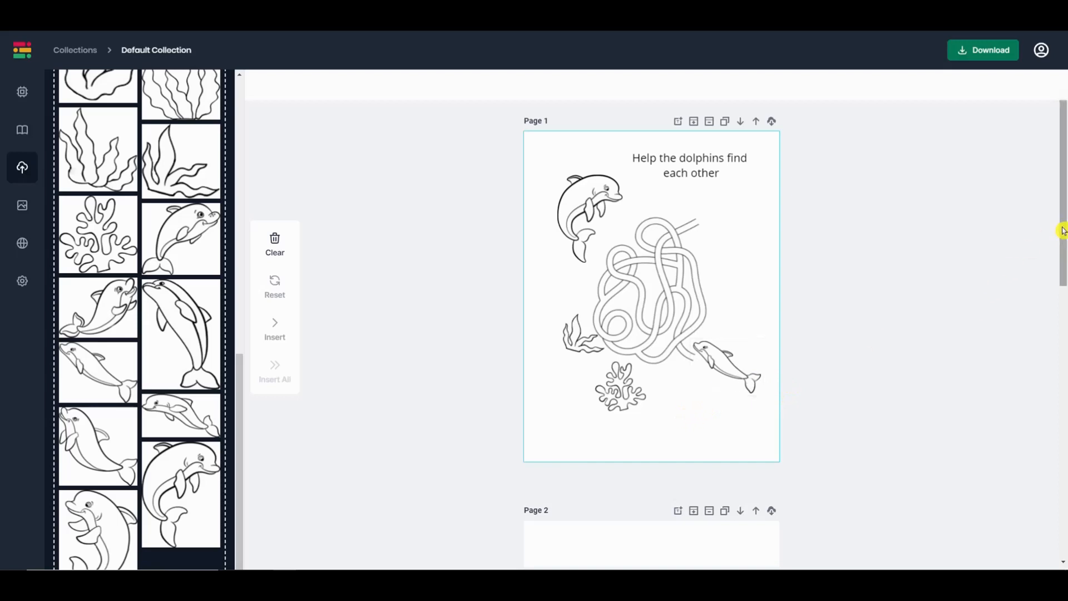
left_click_drag(1061, 231, 1064, 279)
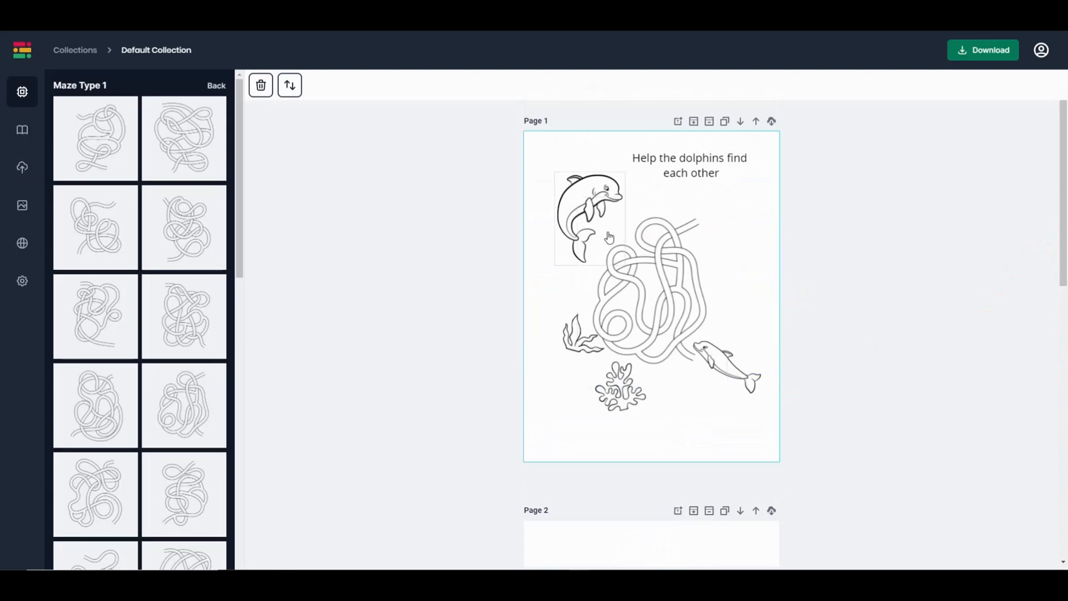
left_click(663, 261)
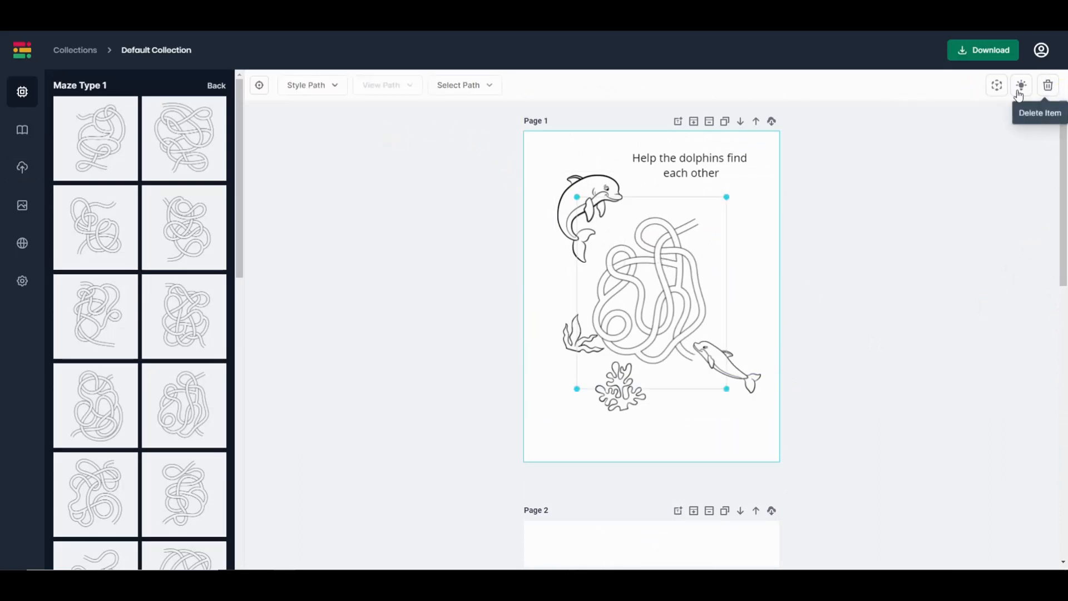
left_click(485, 89)
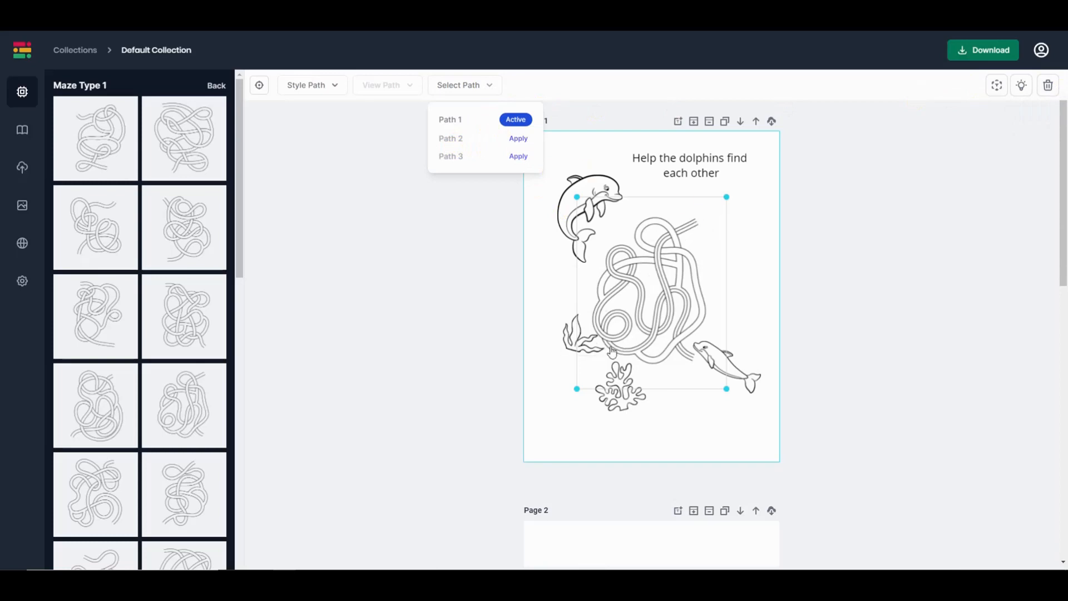
left_click(337, 87)
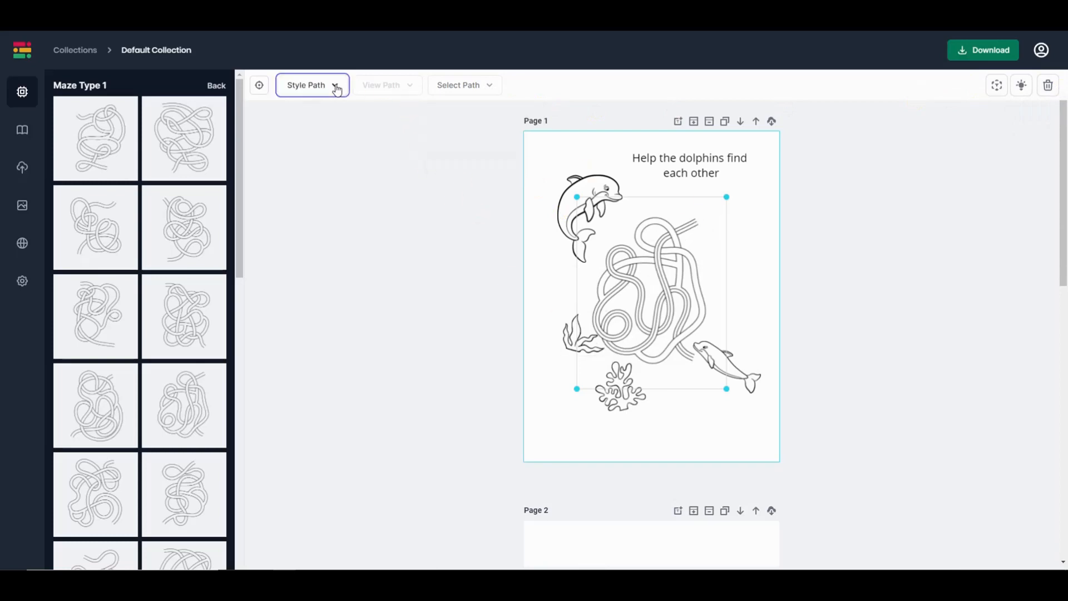
left_click(338, 90)
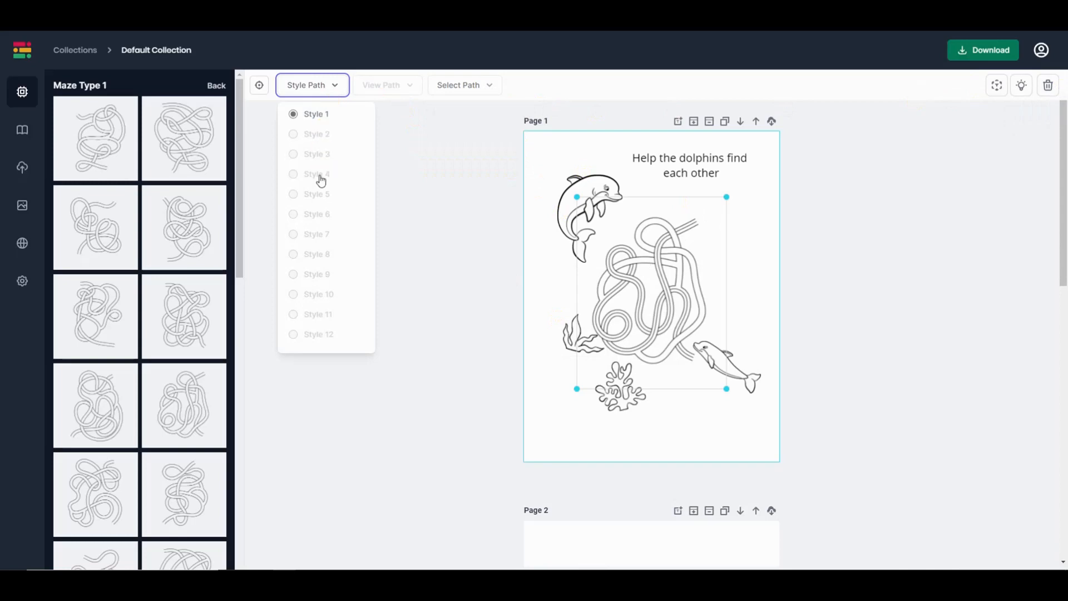
left_click(420, 126)
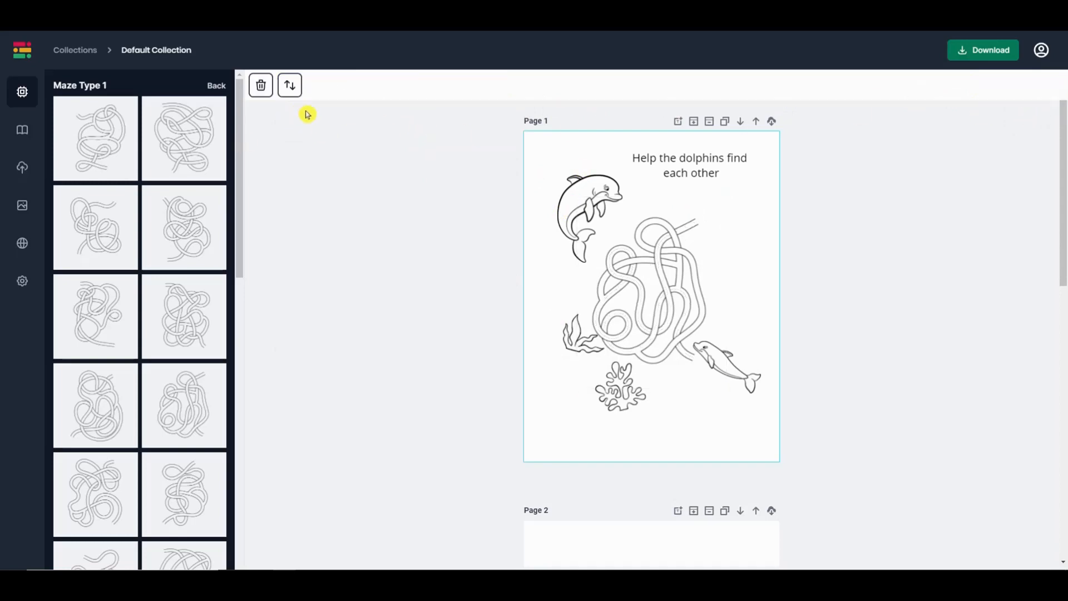
left_click(761, 154)
left_click(676, 270)
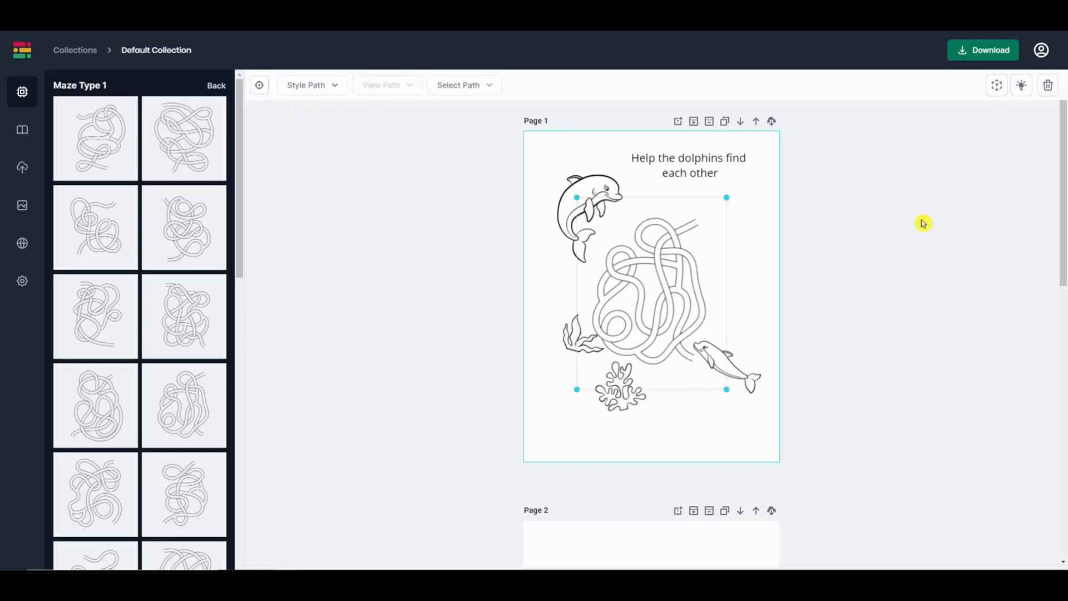
left_click(997, 86)
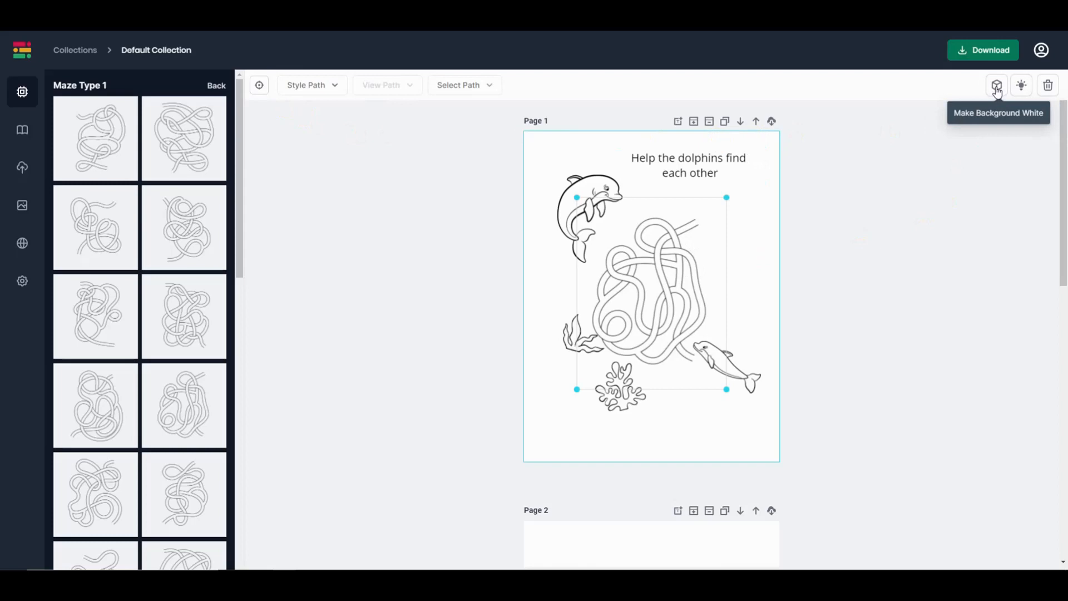
left_click(997, 87)
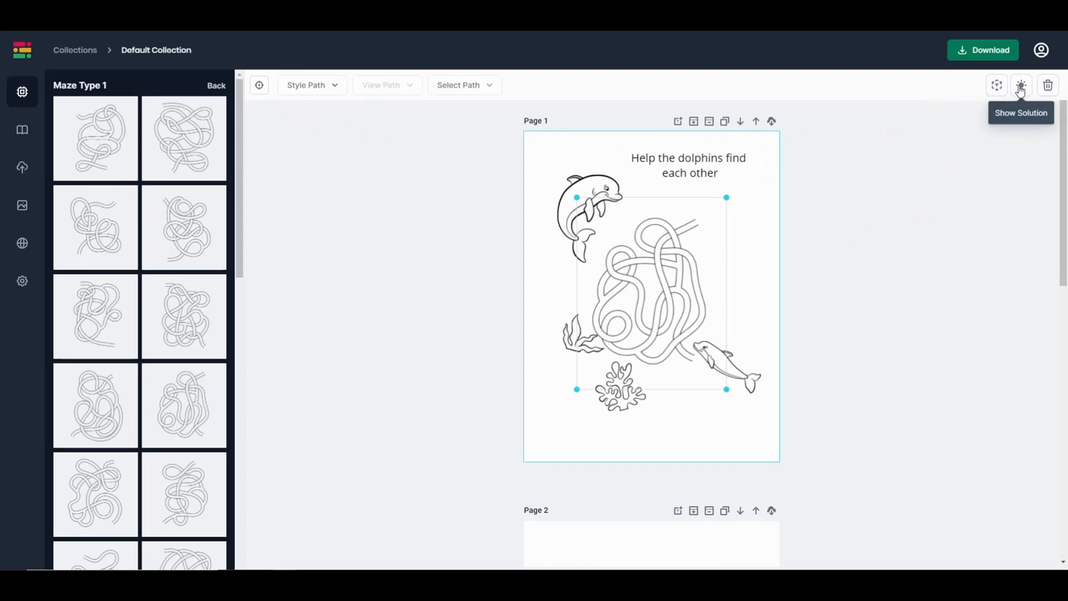
left_click(1028, 89)
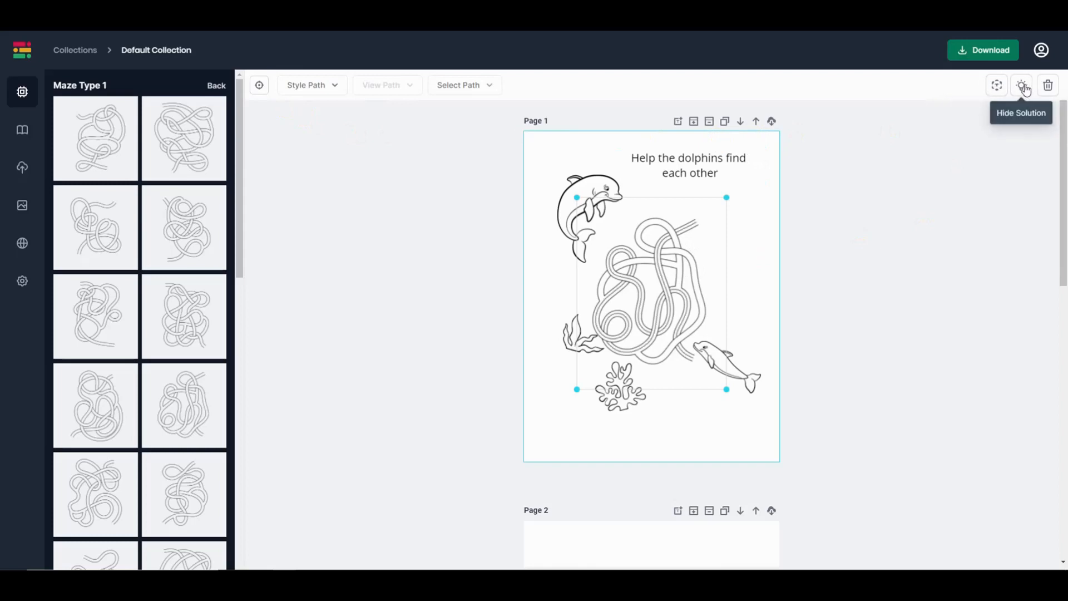
left_click(1022, 89)
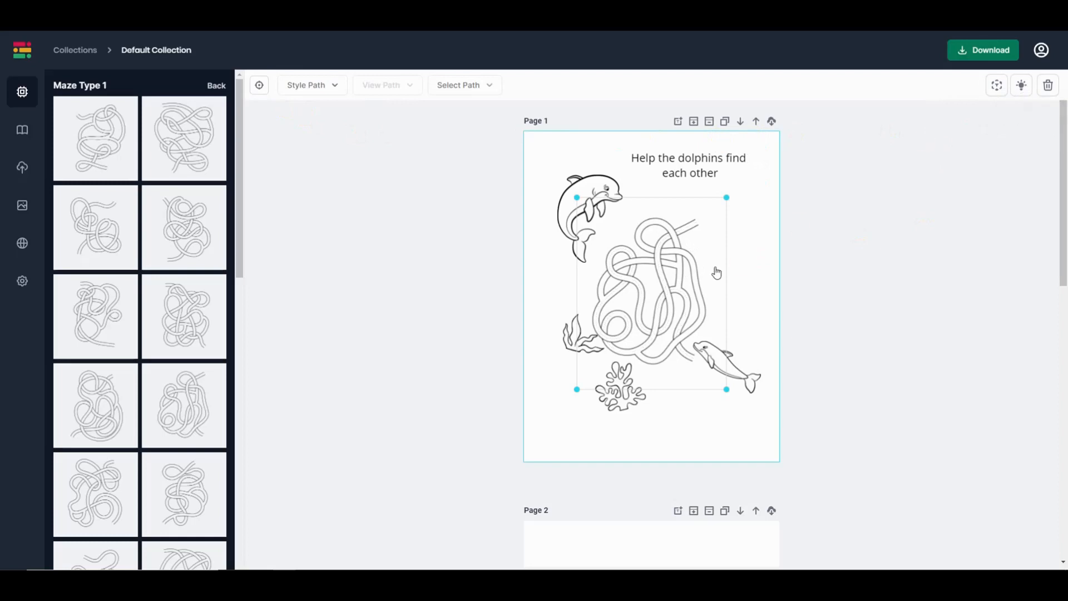
- Move the dolphin caption slightly higher and set its text colour to red
left_click_drag(1064, 125, 949, 121)
left_click(711, 164)
mouse_move(716, 175)
left_mouse_down()
mouse_move(650, 166)
mouse_move(718, 168)
left_mouse_up()
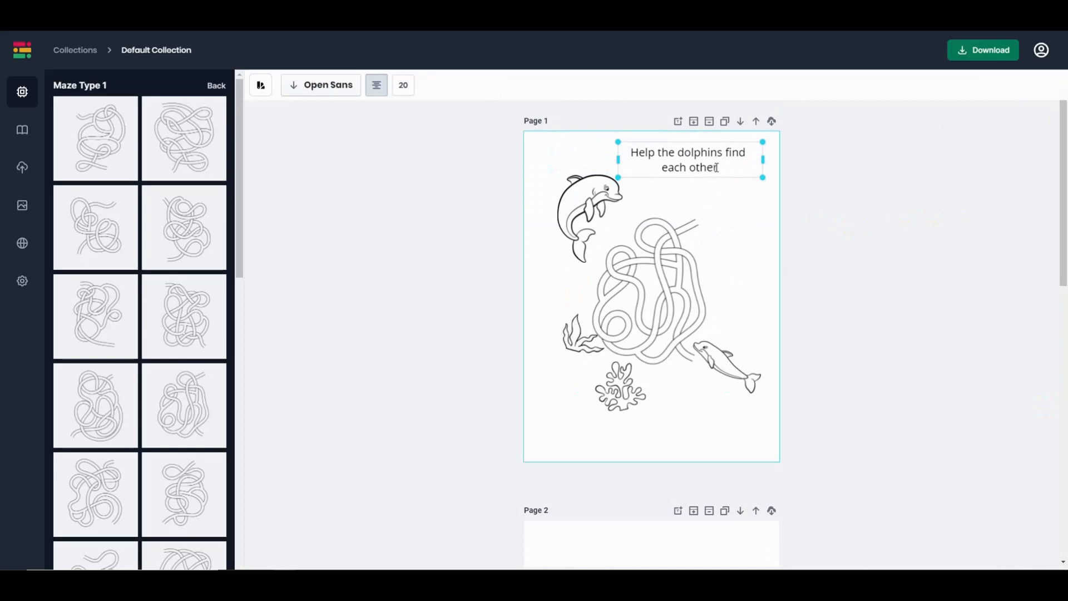
double_click(718, 168)
left_click(265, 90)
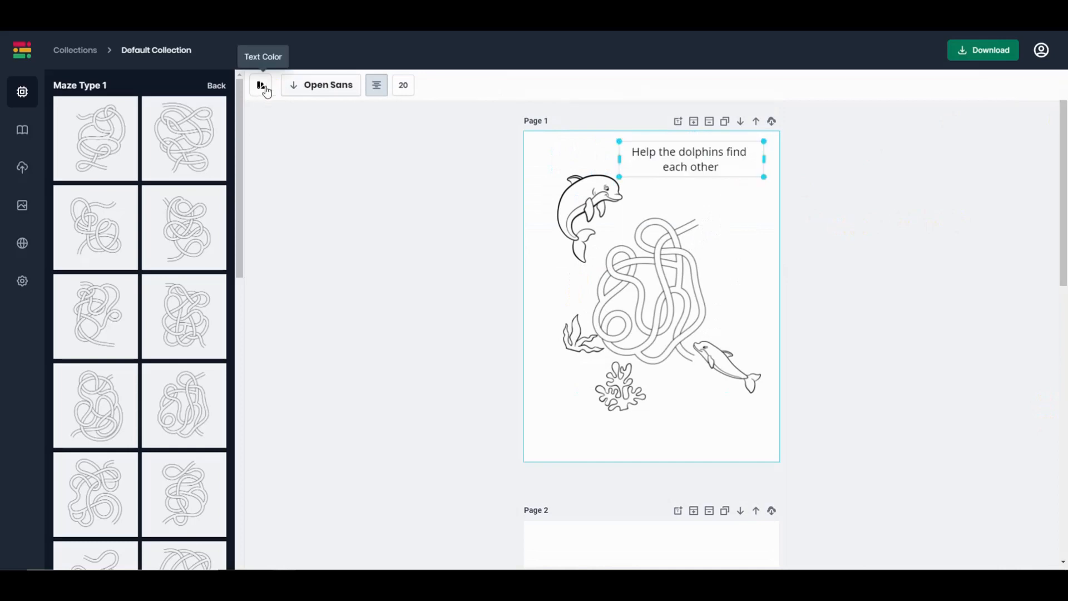
left_click(259, 114)
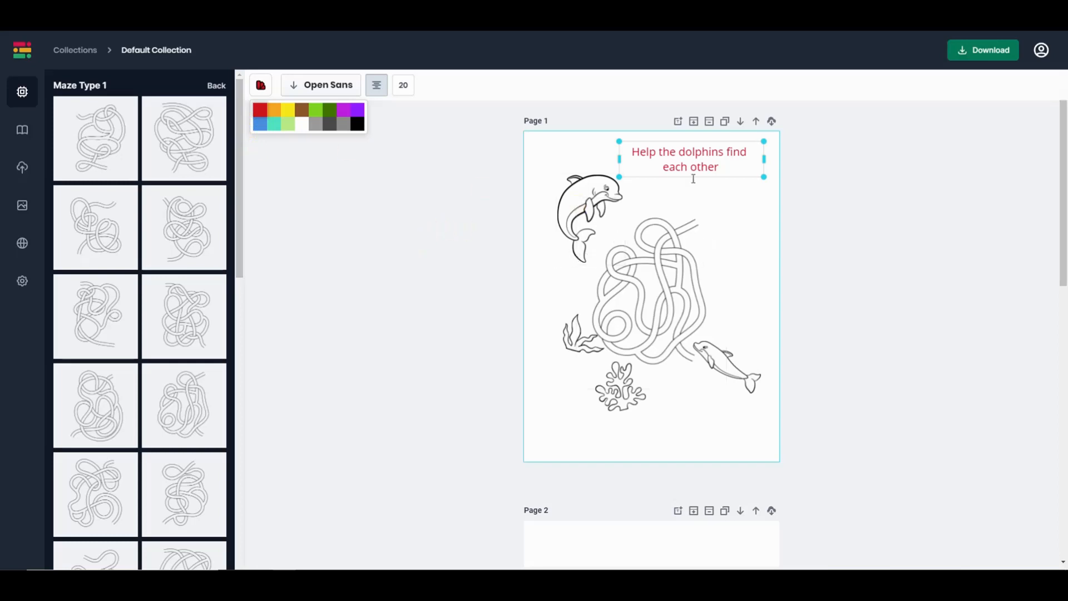
- Right-align the caption text, keeping the Open Sans font
left_click(630, 408)
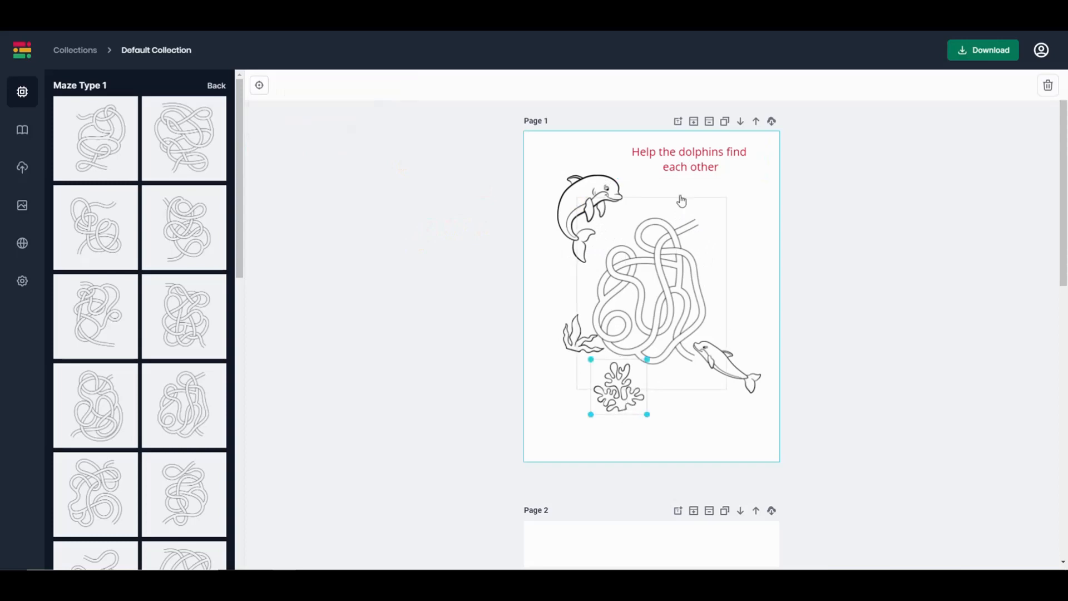
left_click(685, 163)
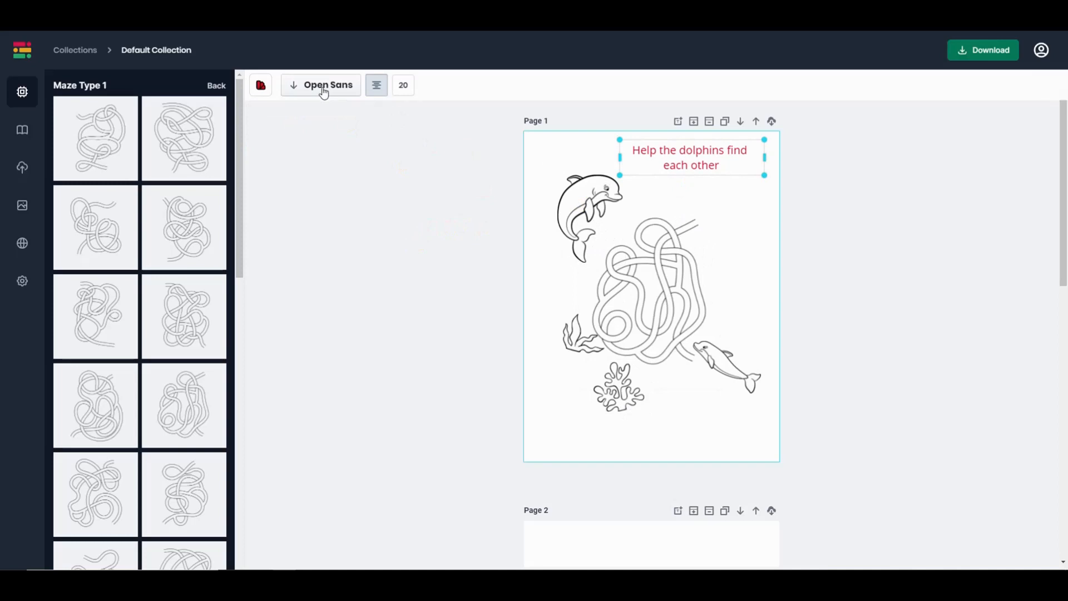
left_click(299, 89)
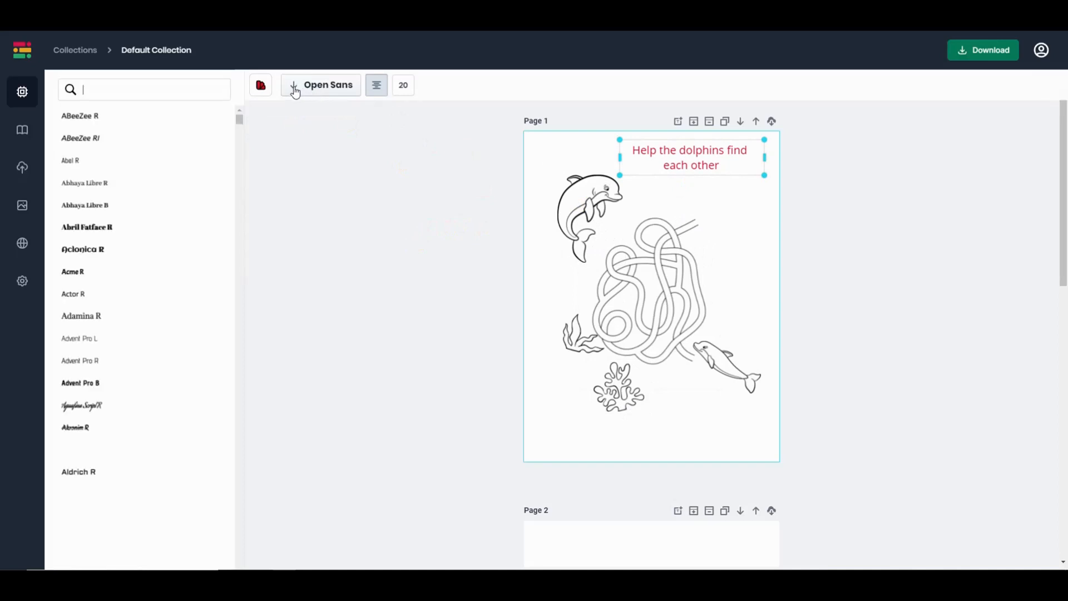
mouse_move(239, 119)
left_mouse_down()
mouse_move(239, 158)
mouse_move(236, 133)
left_mouse_up()
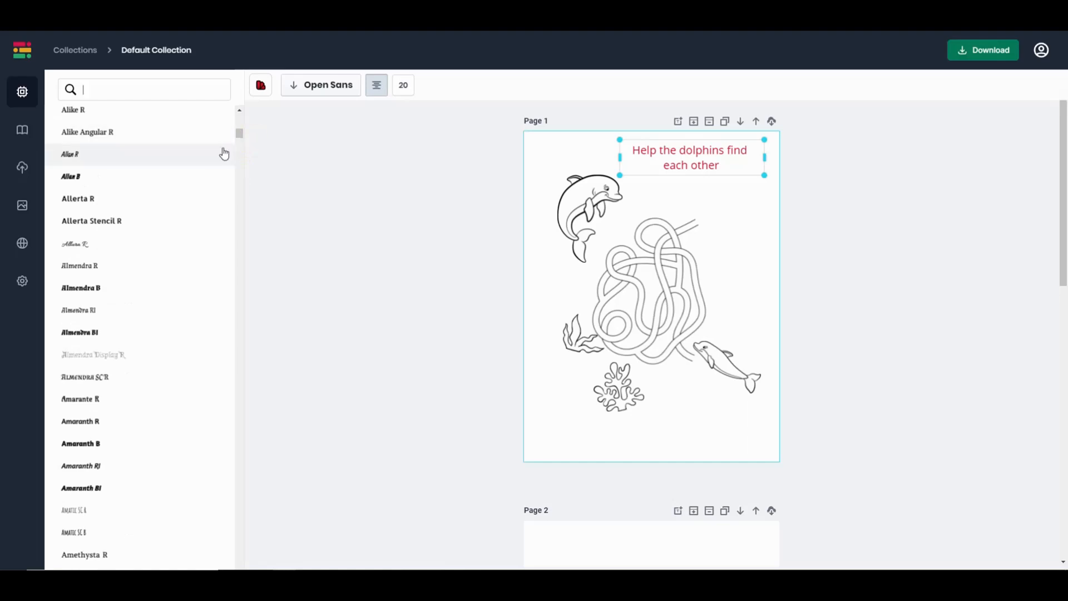
mouse_move(238, 136)
left_mouse_down()
mouse_move(250, 179)
mouse_move(253, 142)
left_mouse_up()
left_click(378, 91)
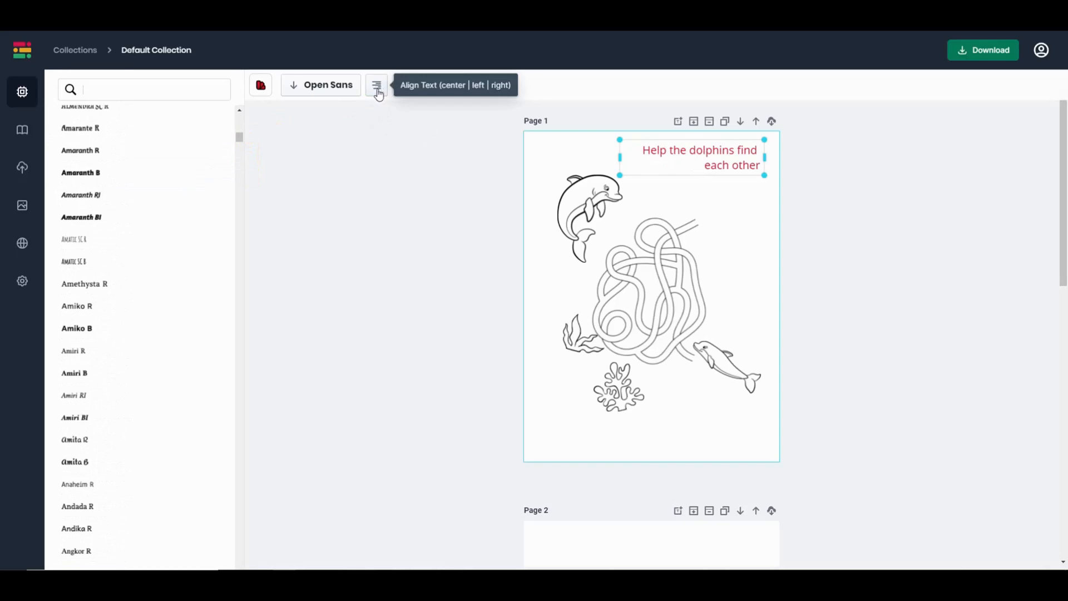
left_click(387, 109)
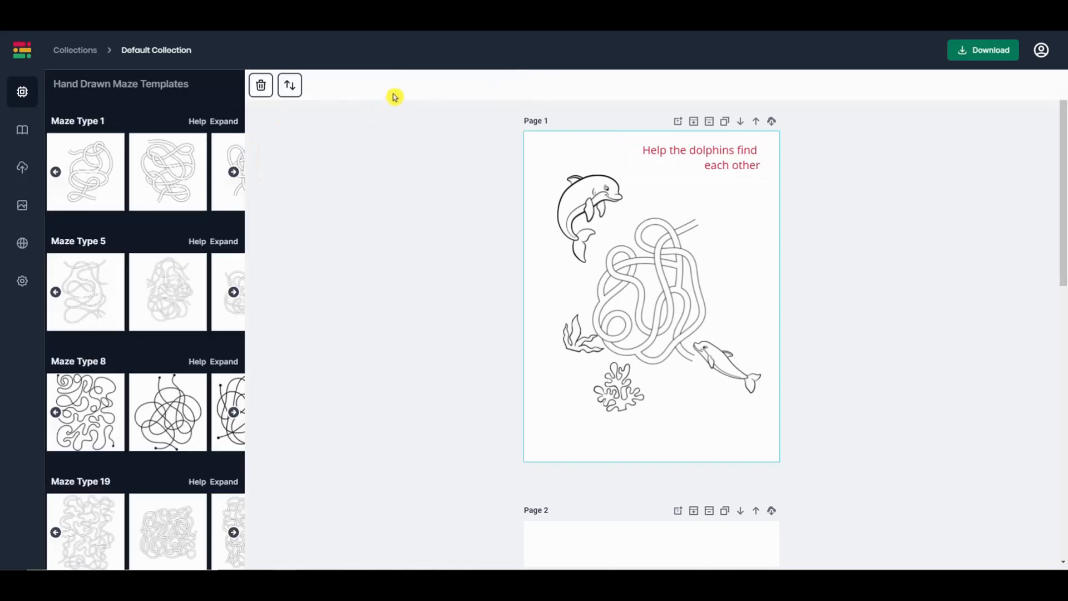
- Drag the red dolphin caption box about 35 px lower, then deselect it
left_click(716, 148)
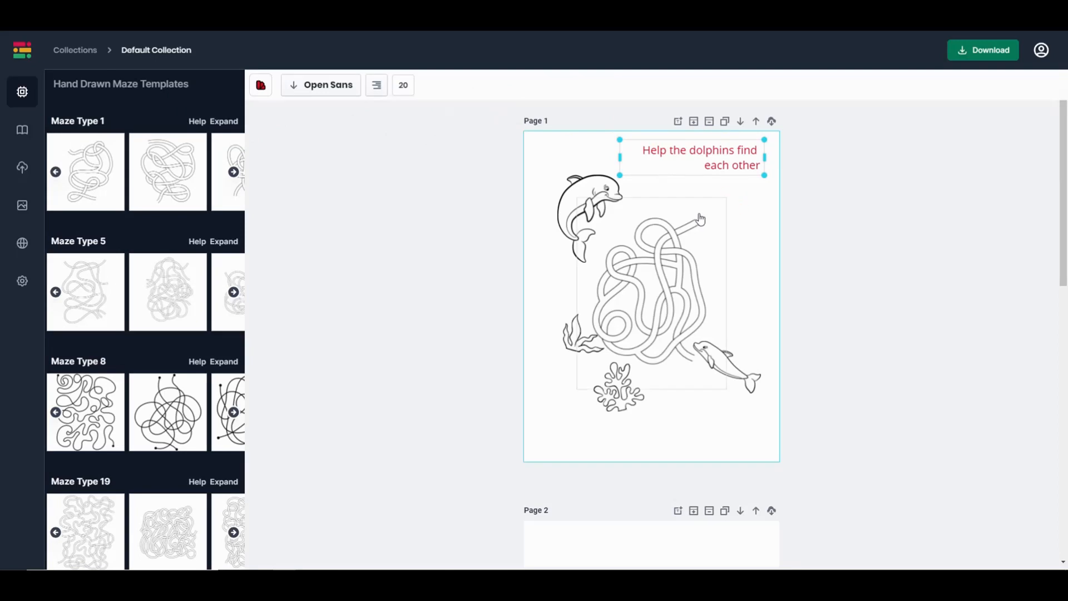
left_click(723, 142)
left_click_drag(722, 143, 705, 171)
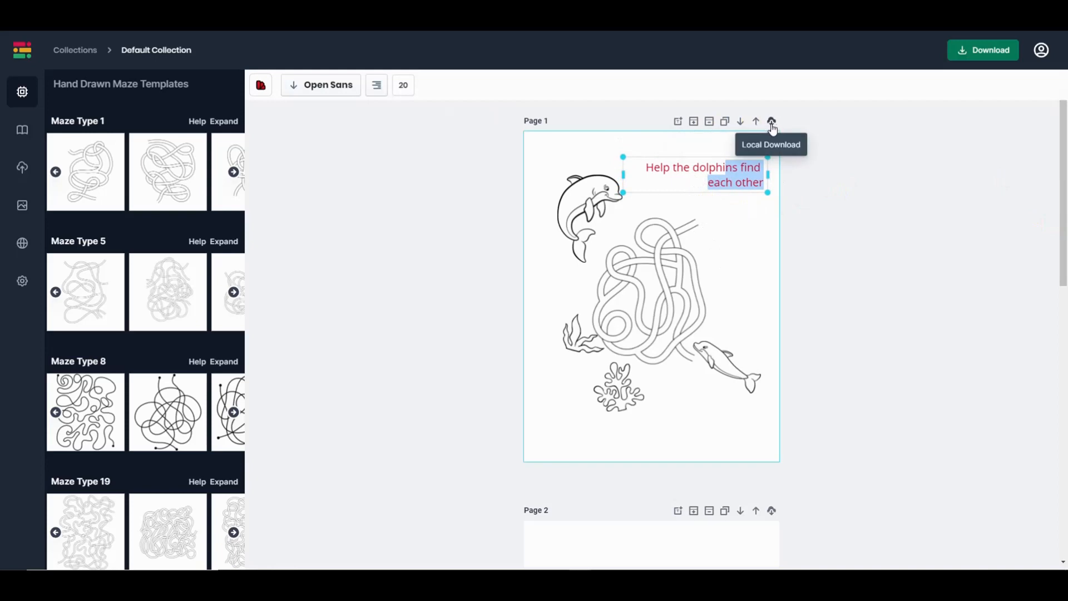
left_click(315, 148)
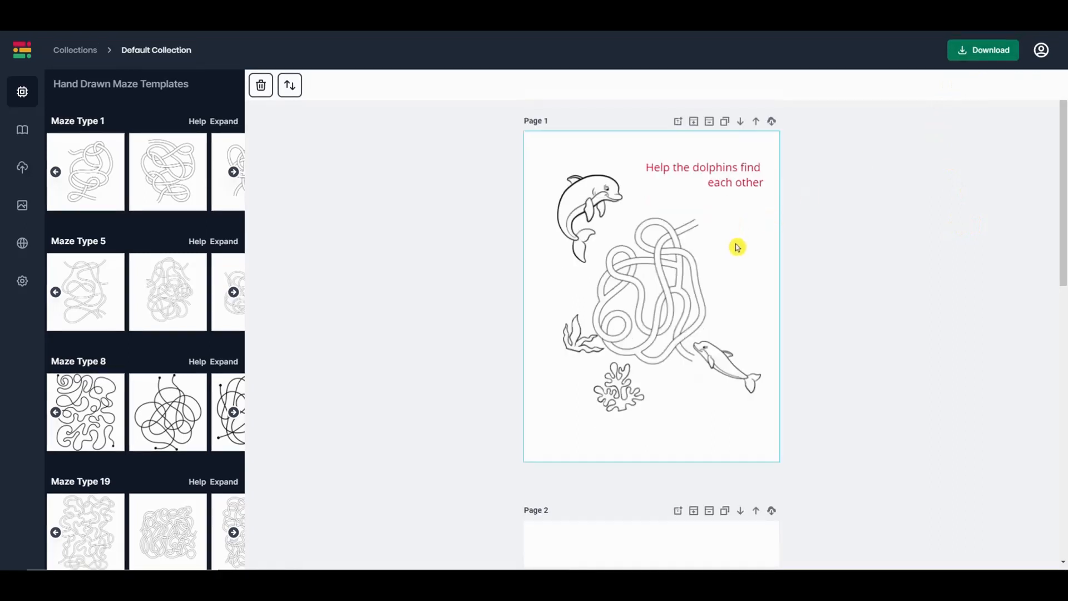
left_click(736, 245)
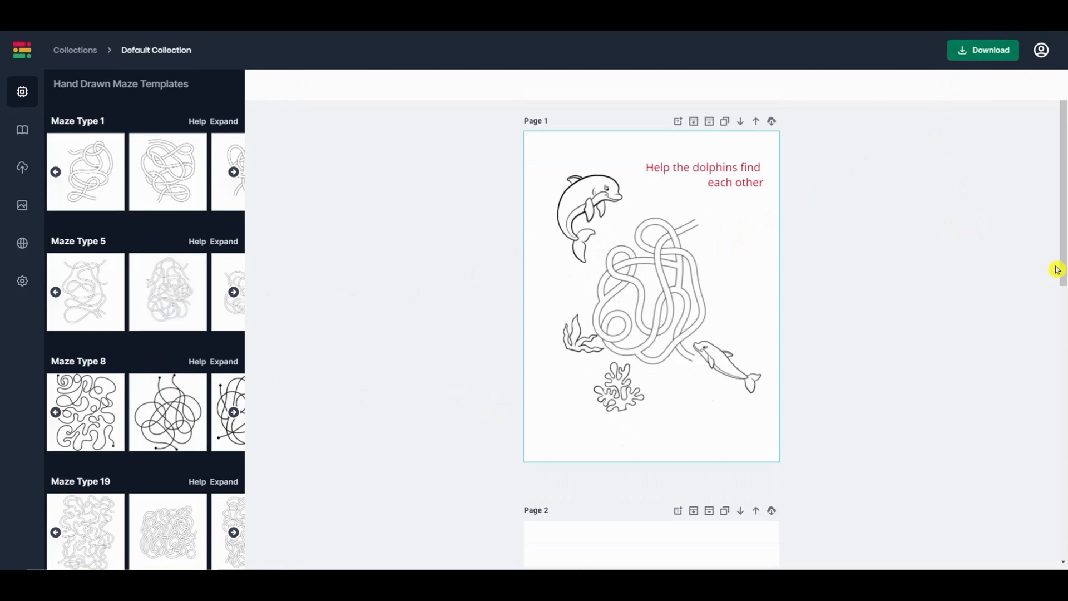
mouse_move(1061, 278)
left_mouse_down()
mouse_move(1062, 306)
mouse_move(1063, 271)
left_mouse_up()
- Randomize the pages so a plain knot maze leads and the dolphin maze lands on Page 2
left_click(331, 132)
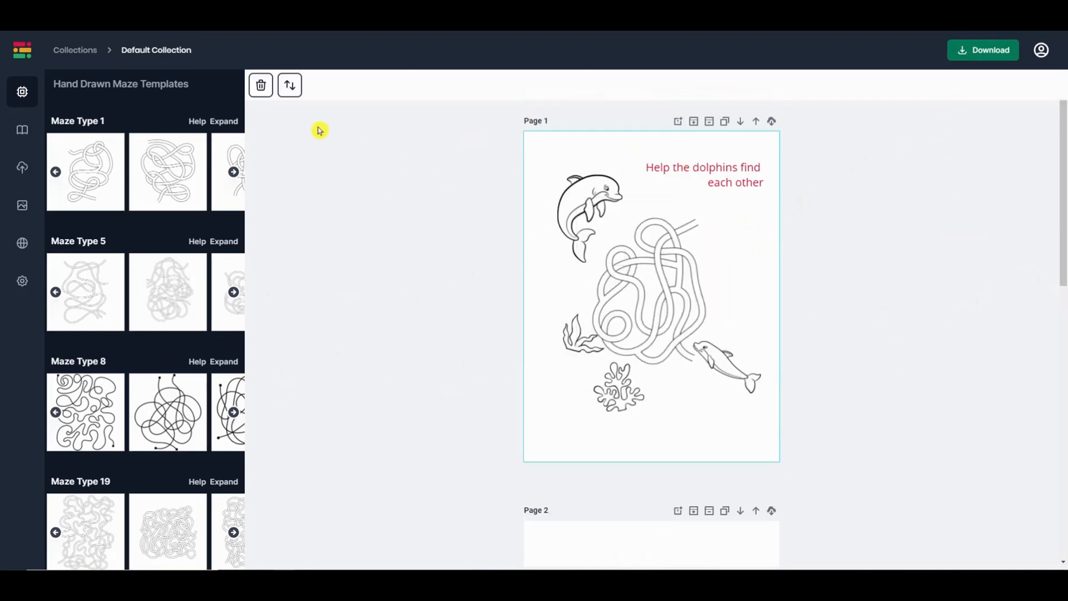
left_click(290, 87)
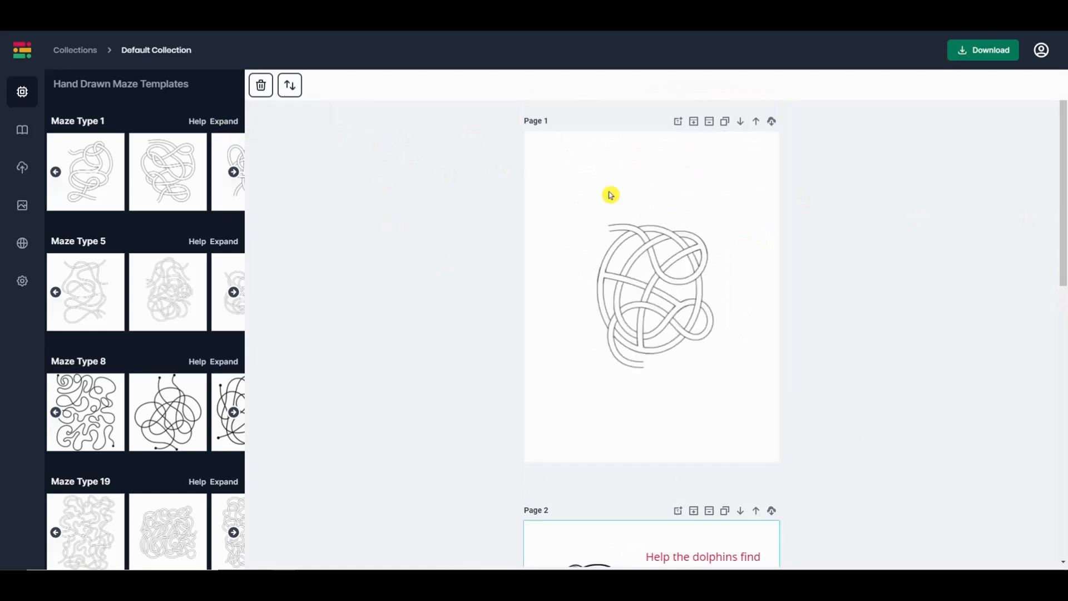
left_click_drag(1063, 199, 1061, 309)
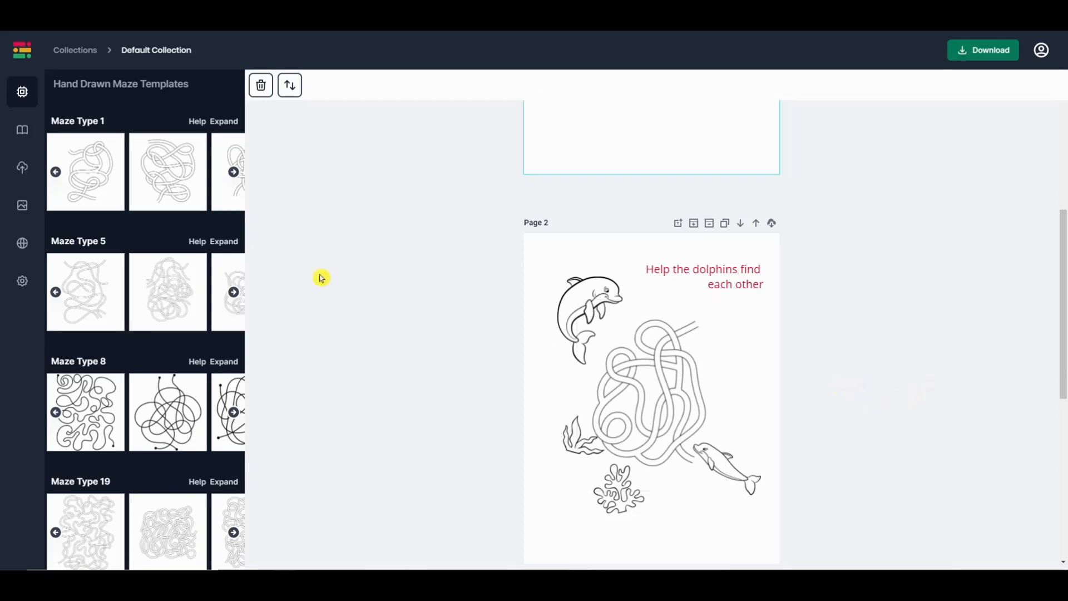
- Show the uploaded images library and browse its seaweed, coral and dolphin drawings
left_click(21, 171)
left_click_drag(245, 227, 251, 550)
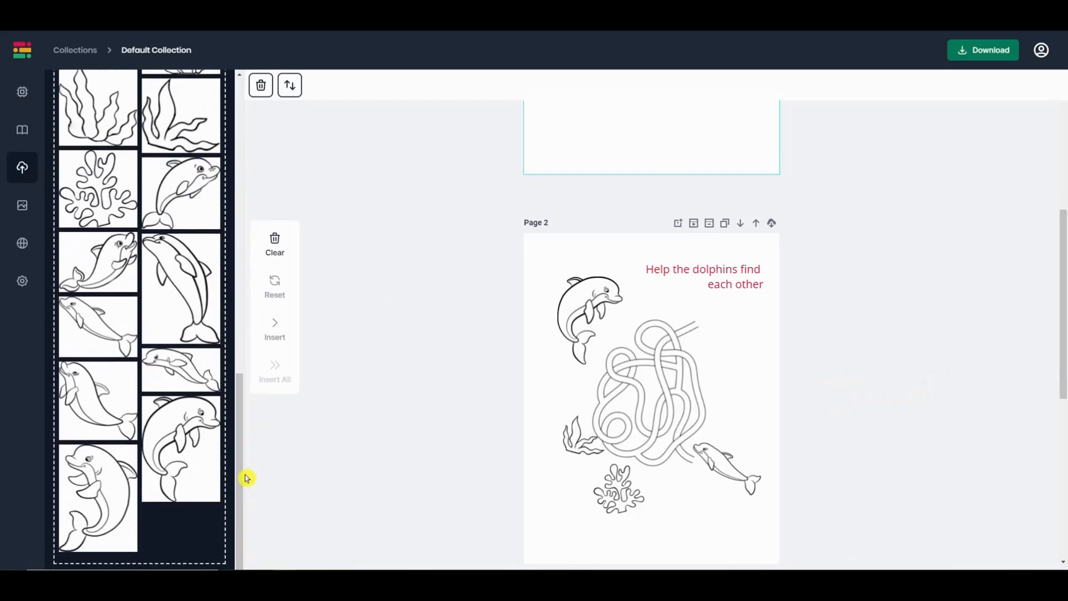
left_click_drag(241, 484, 254, 183)
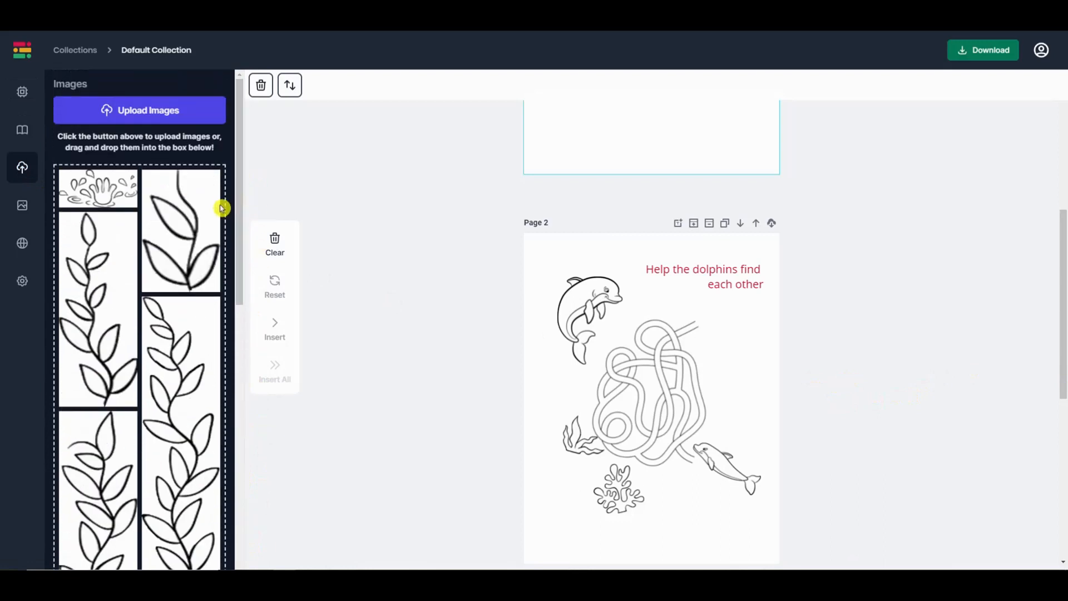